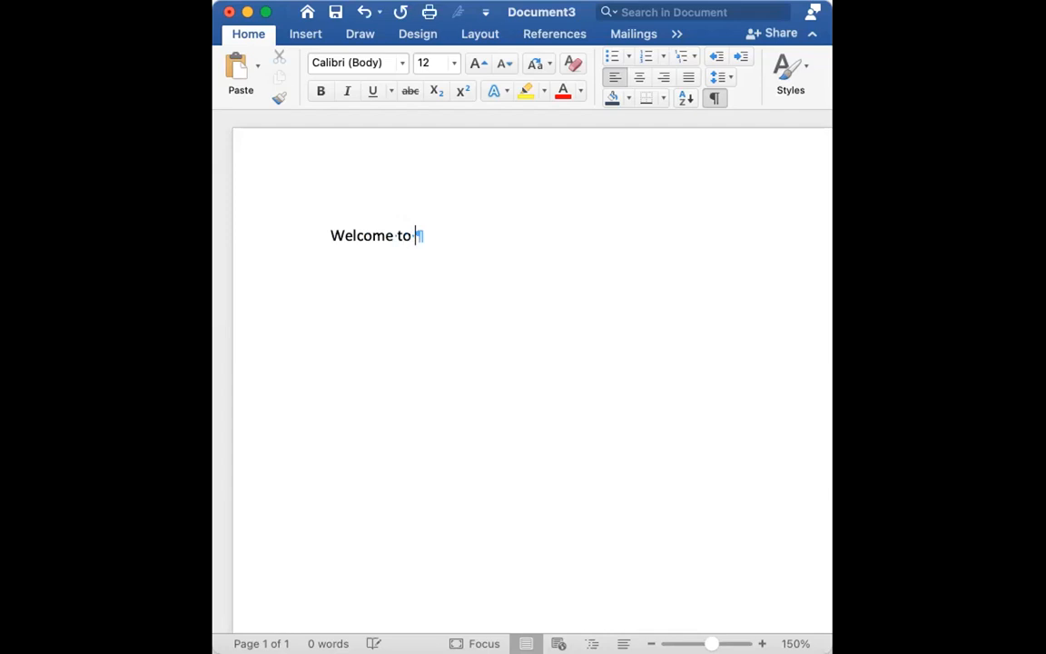
# Complete the opening line of the document so it reads "Welcome to my tutorial"
pyautogui.write('tutorial')
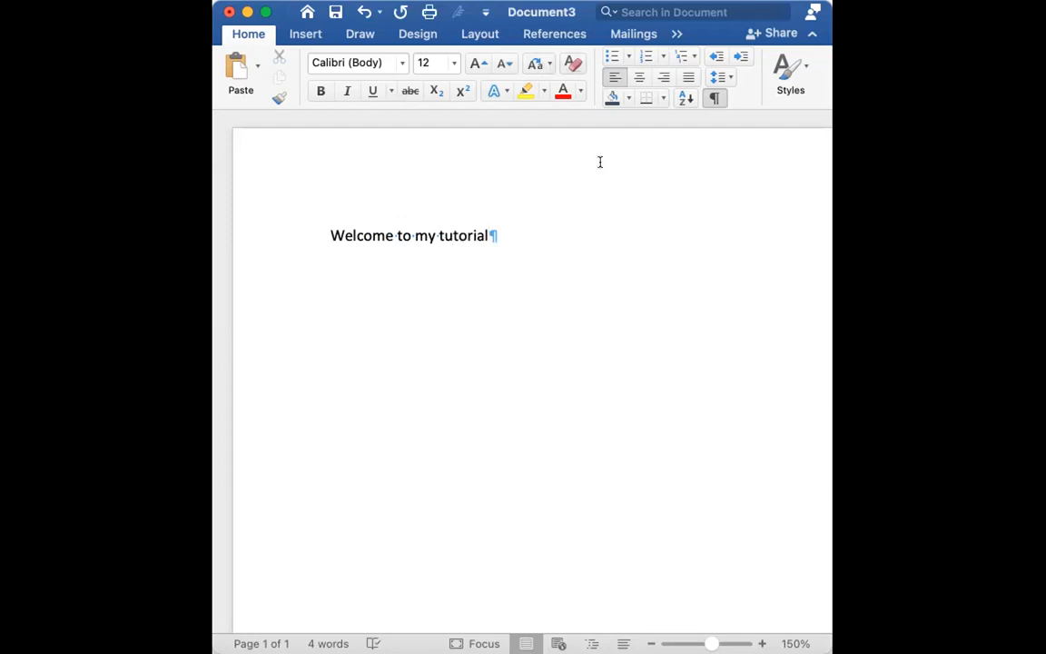
# Switch the document window to full screen and return it to its smaller size
pyautogui.click(266, 13)
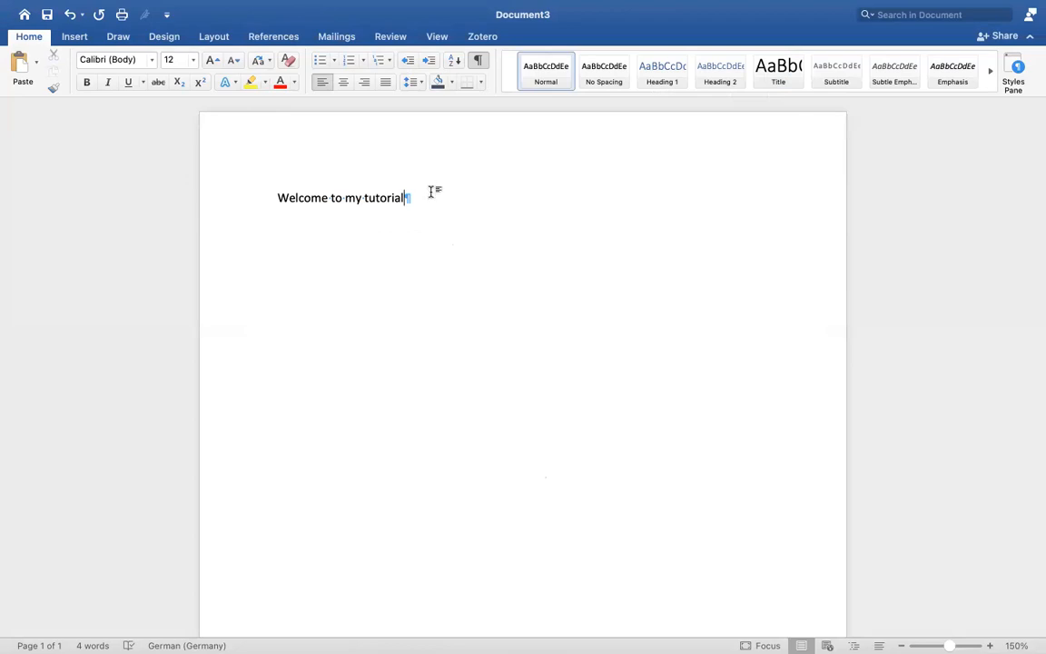
pyautogui.moveTo(88, 29)
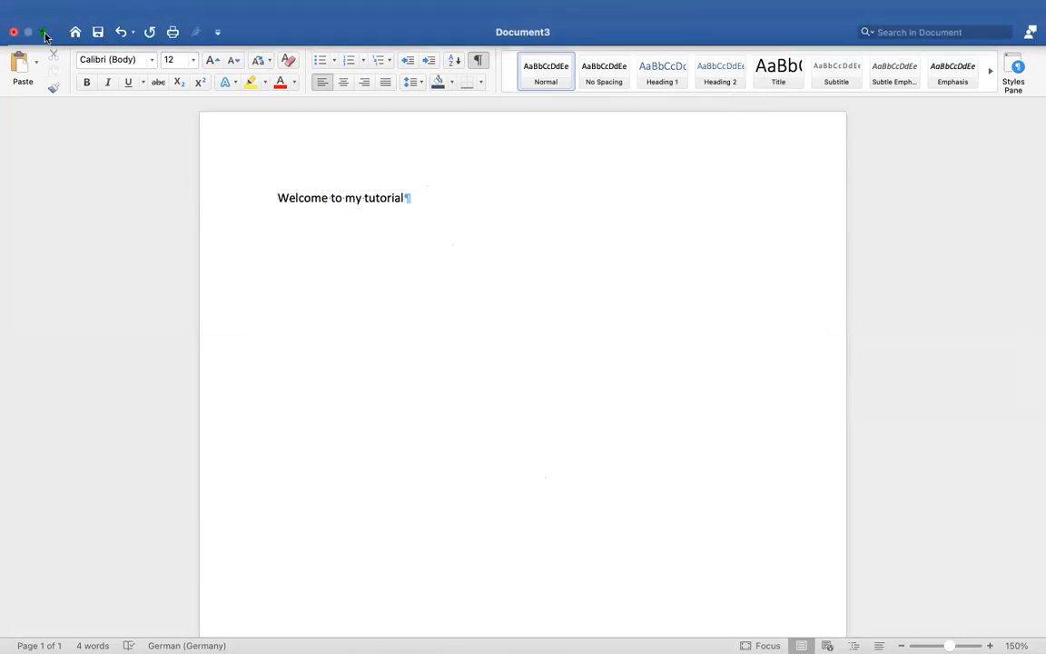
pyautogui.click(44, 33)
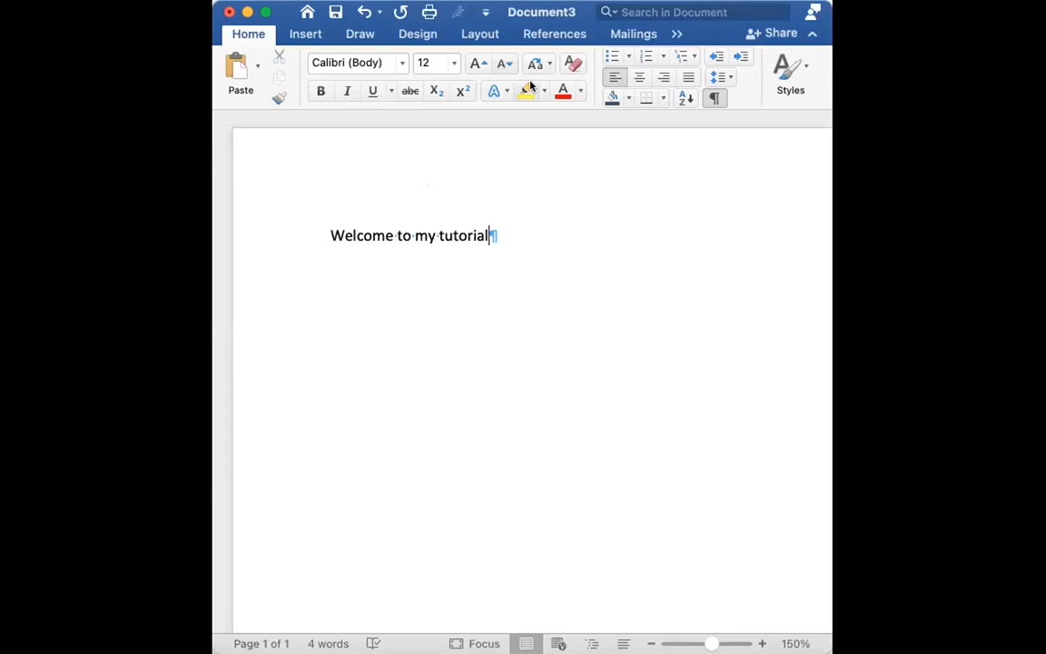
# Hide the formatting marks and add the line "I am happy to teach Microsoft word." below the opening line
pyautogui.click(714, 98)
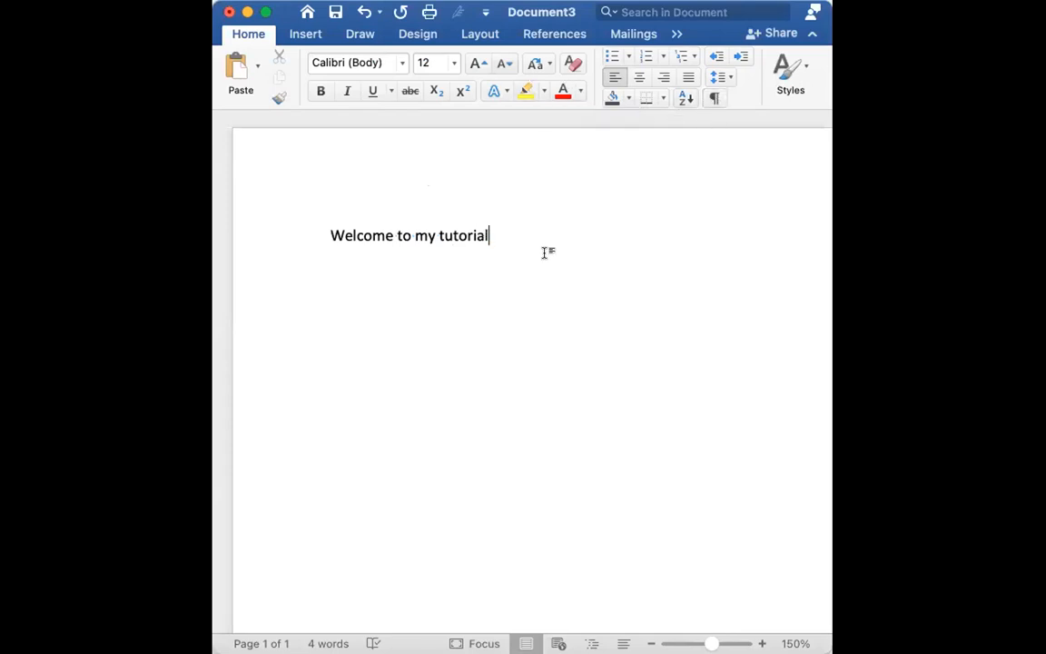
pyautogui.press('Return')
pyautogui.write('I am ha')
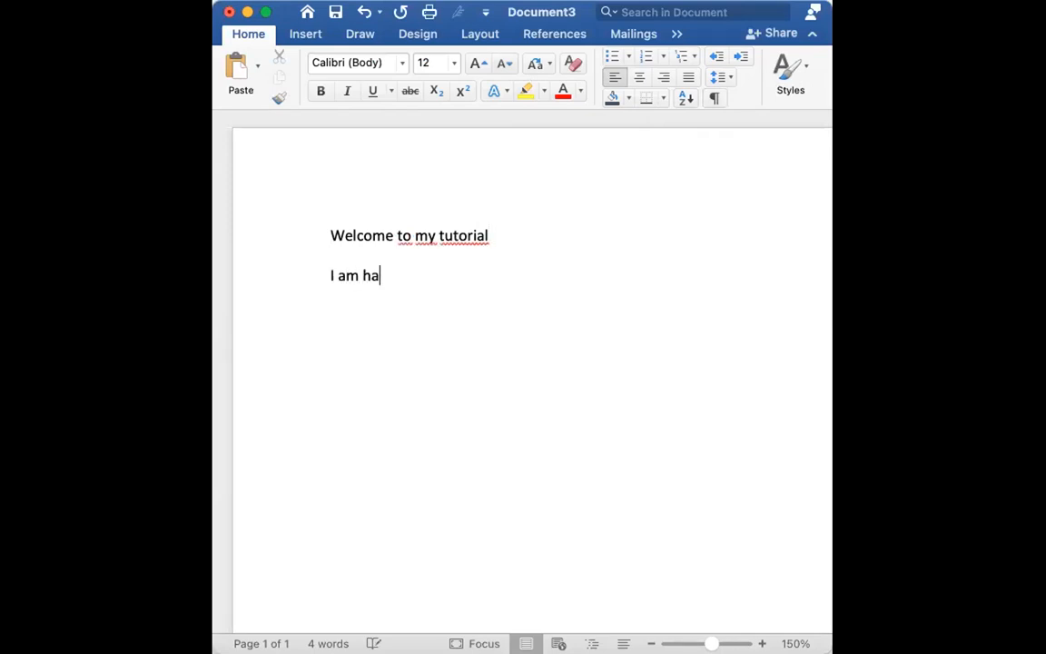
pyautogui.write('ppy to teach ')
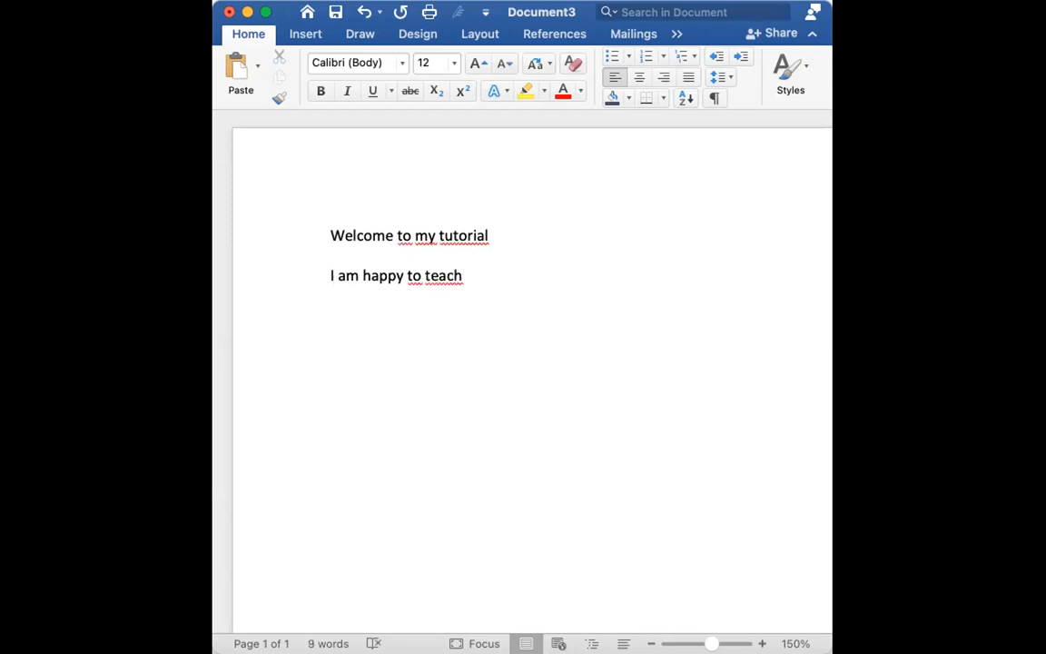
pyautogui.write('Microso')
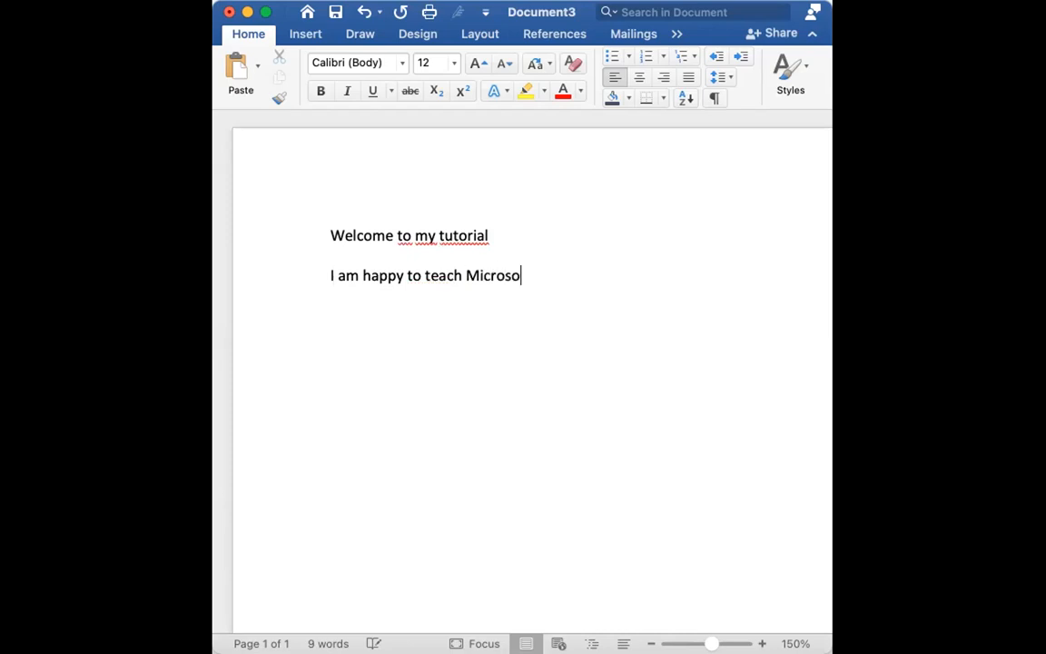
pyautogui.write('ft word.')
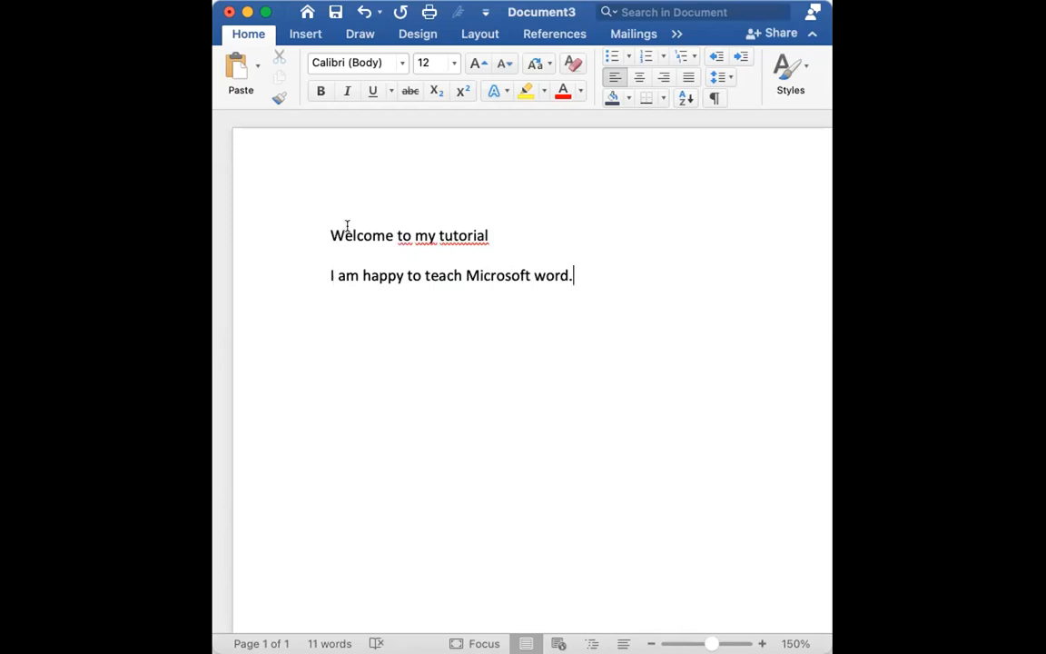
# Switch the document window to full screen and look through the available file commands
pyautogui.click(265, 11)
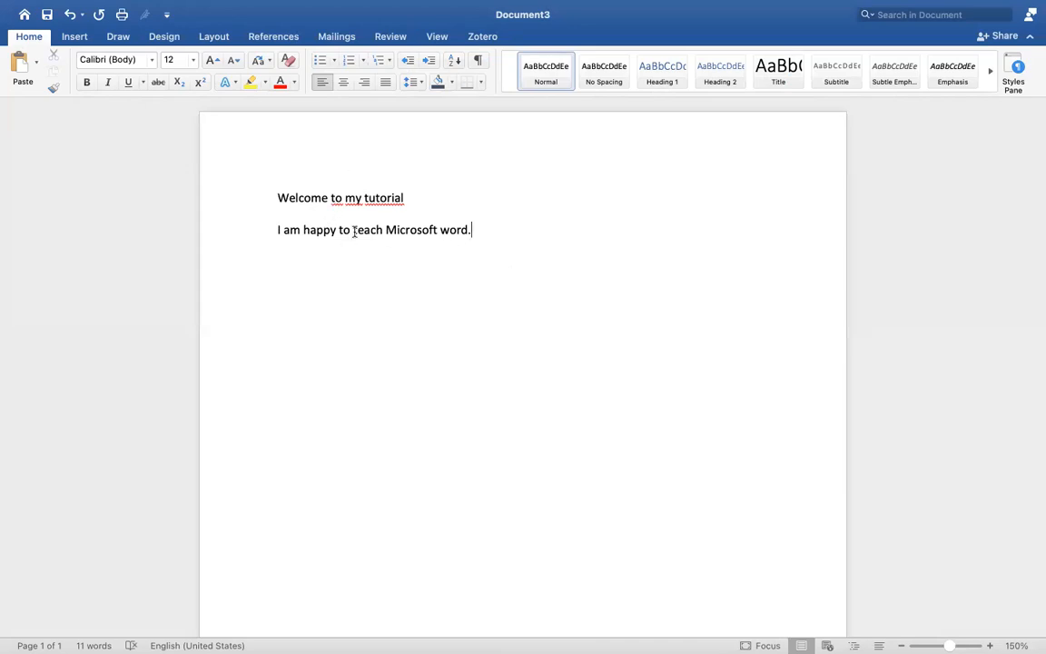
pyautogui.click(86, 8)
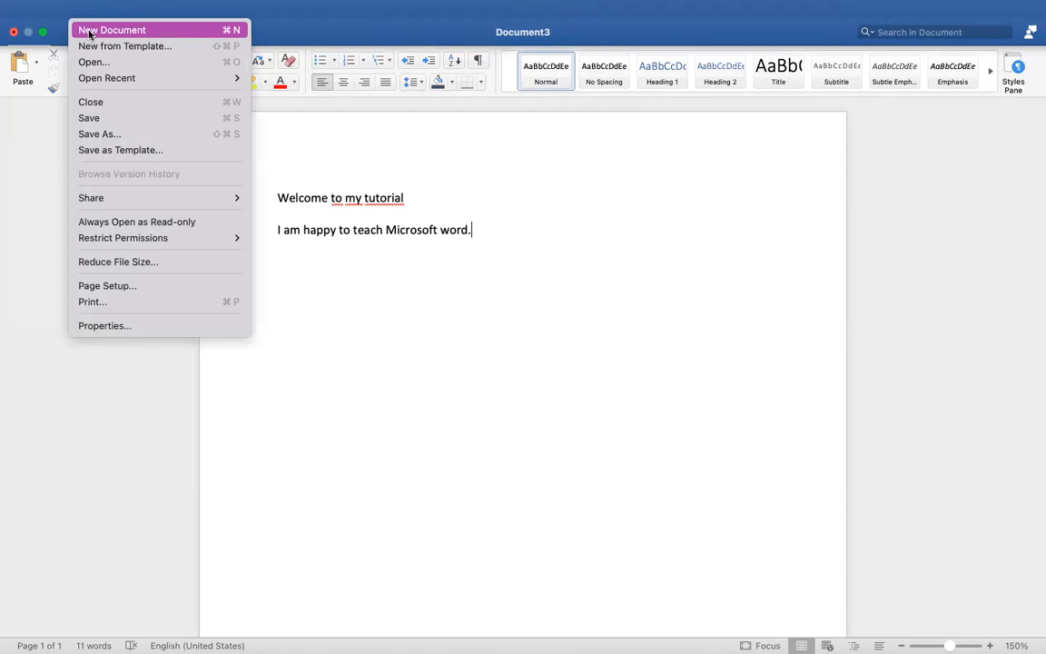
pyautogui.click(345, 199)
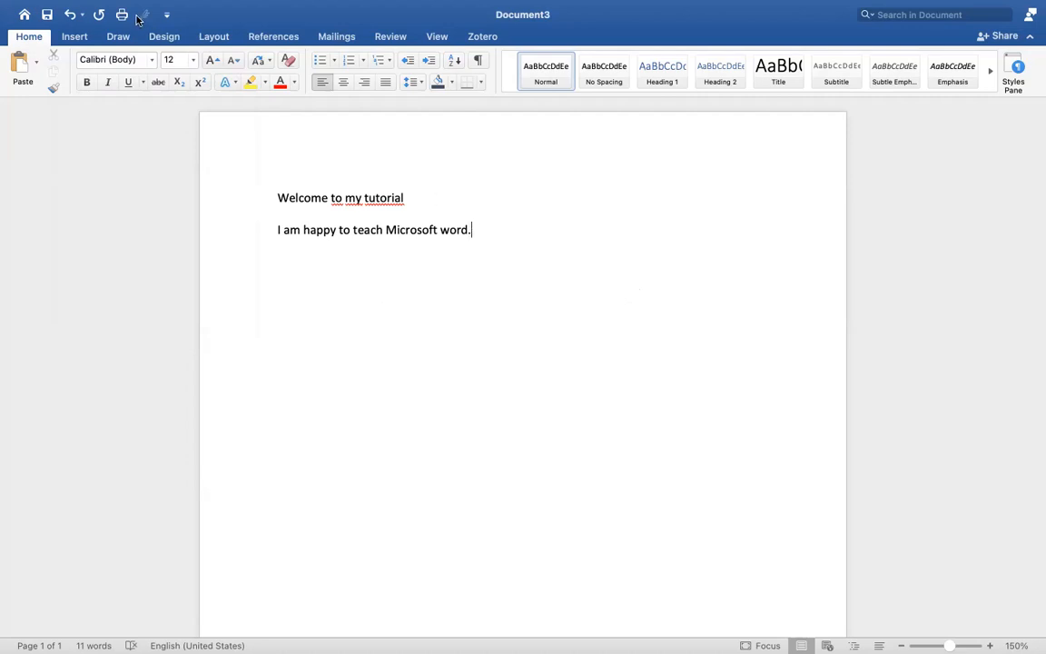
# Undo the latest typing and redo it to restore both lines
pyautogui.click(68, 15)
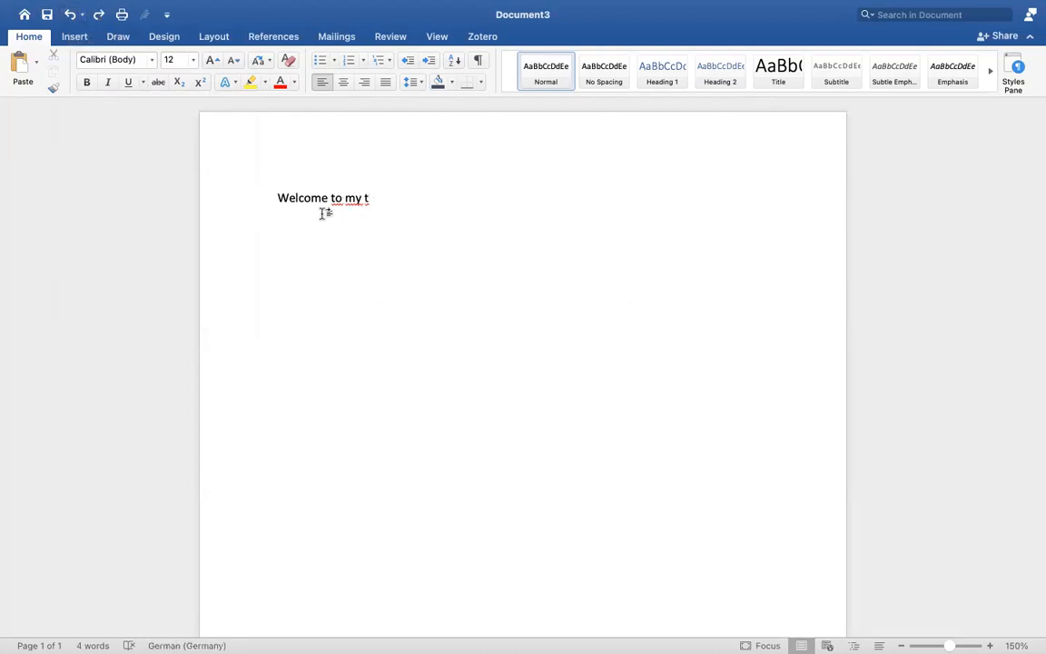
pyautogui.click(81, 14)
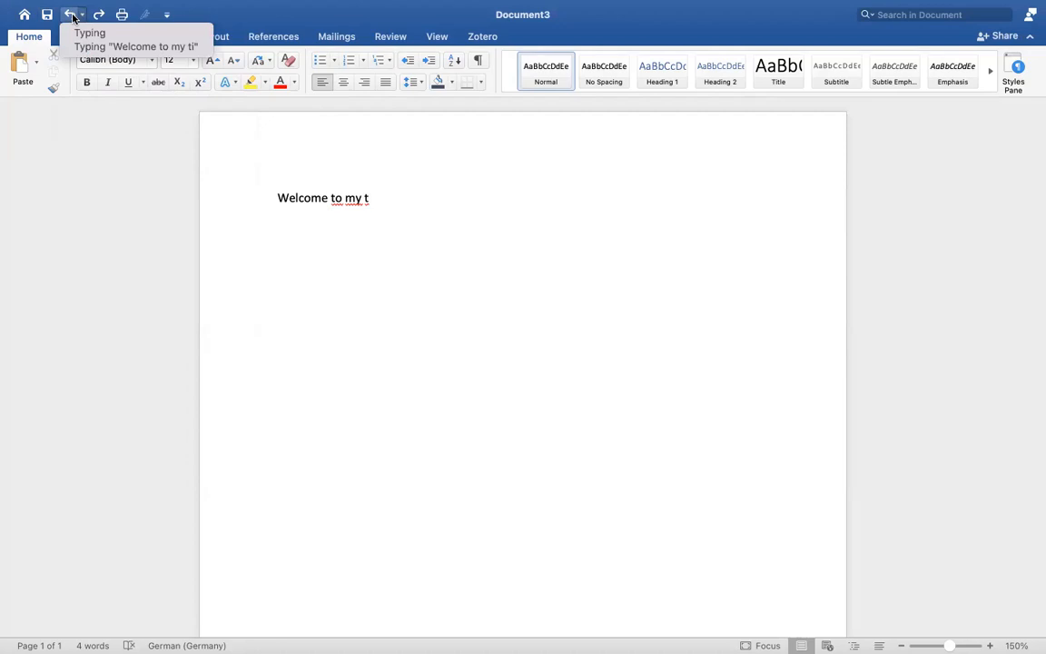
pyautogui.click(87, 4)
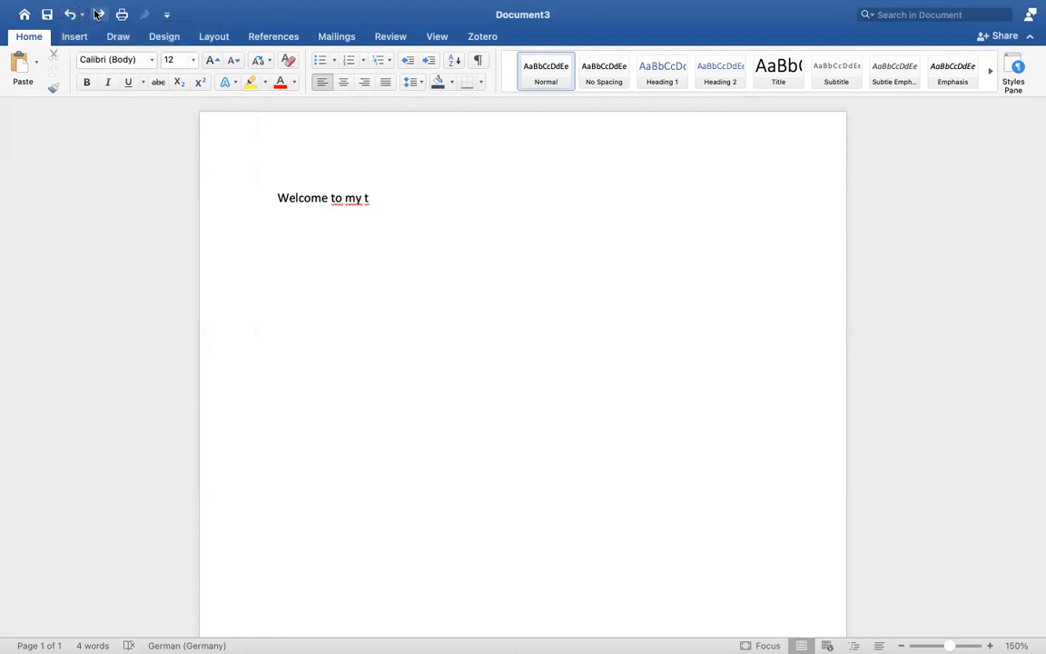
pyautogui.click(97, 14)
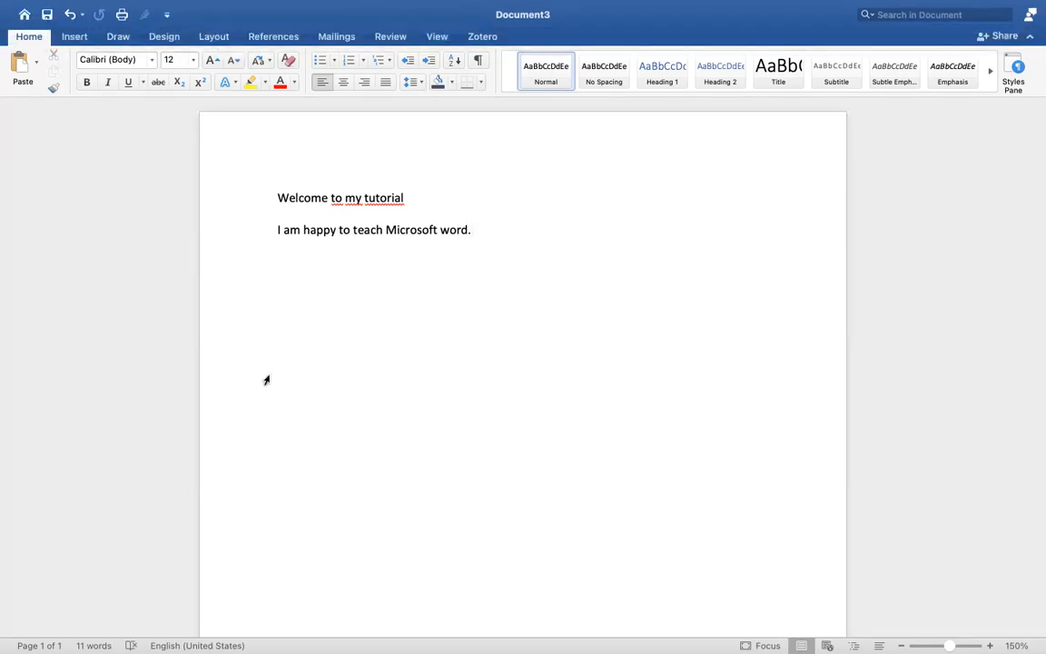
# Try to set the font to Times New Roman with the cursor at the end of the second line and no text selected
pyautogui.hotkey('shift', 'Home')
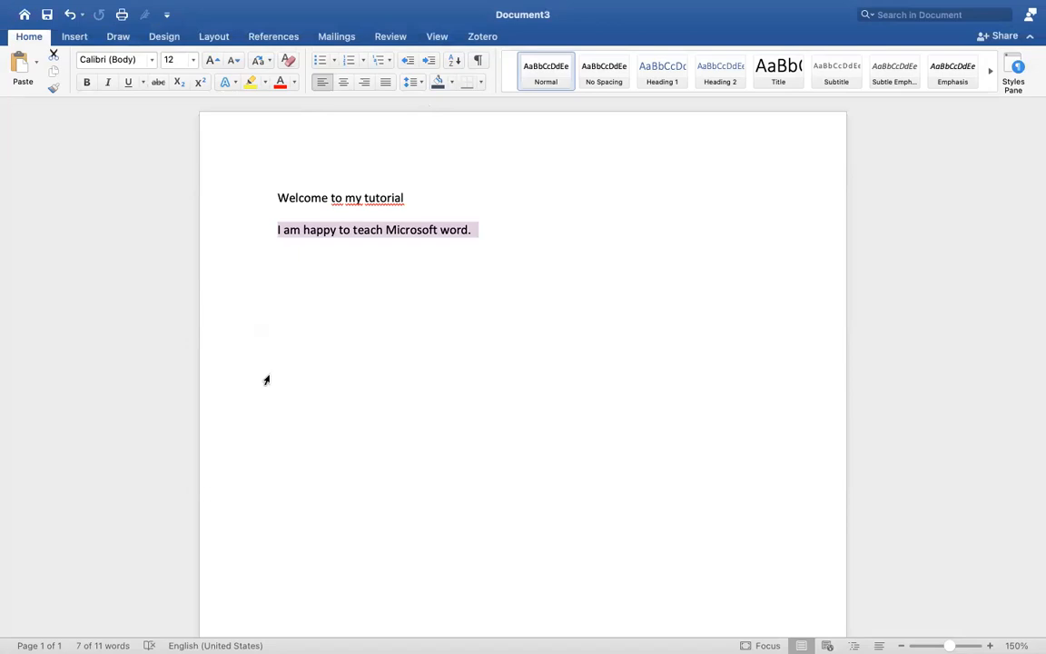
pyautogui.click(415, 233)
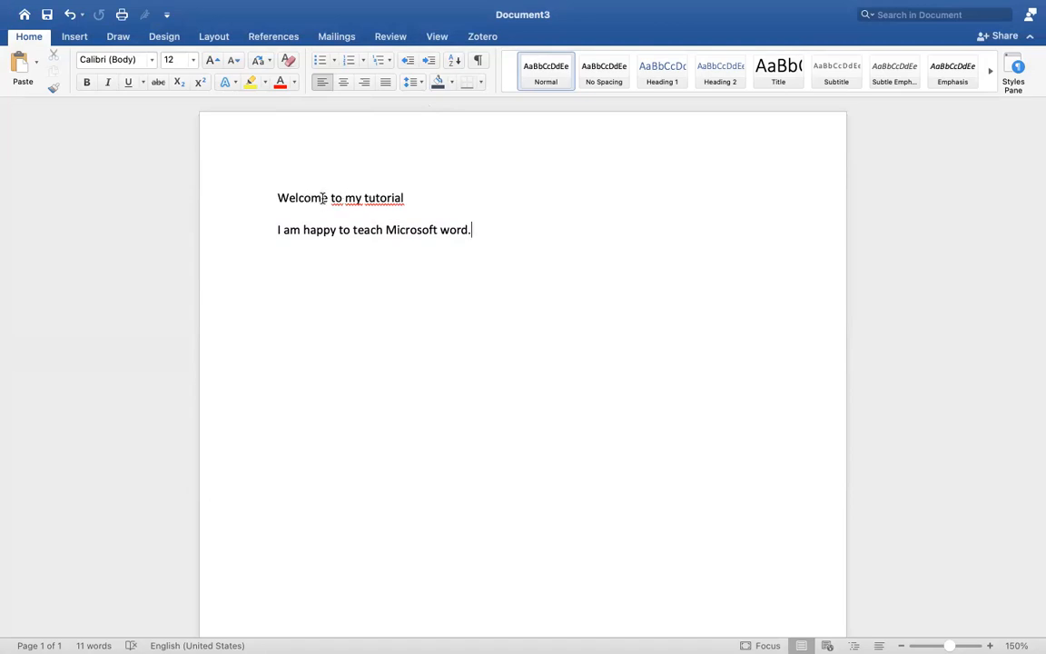
pyautogui.click(152, 63)
pyautogui.click(168, 86)
pyautogui.click(151, 60)
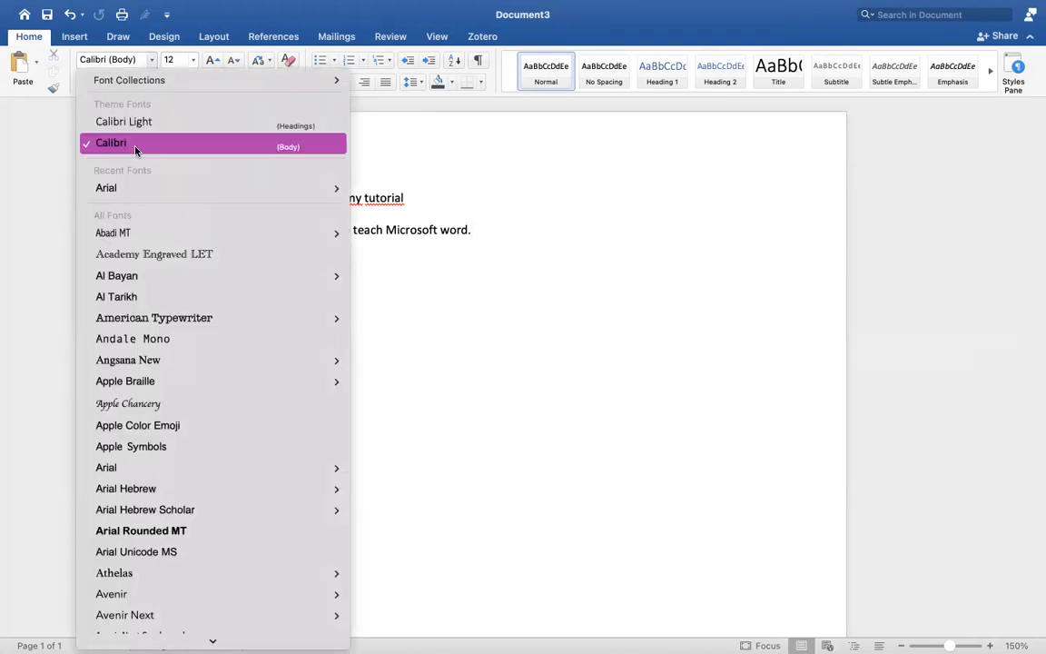
pyautogui.moveTo(109, 189)
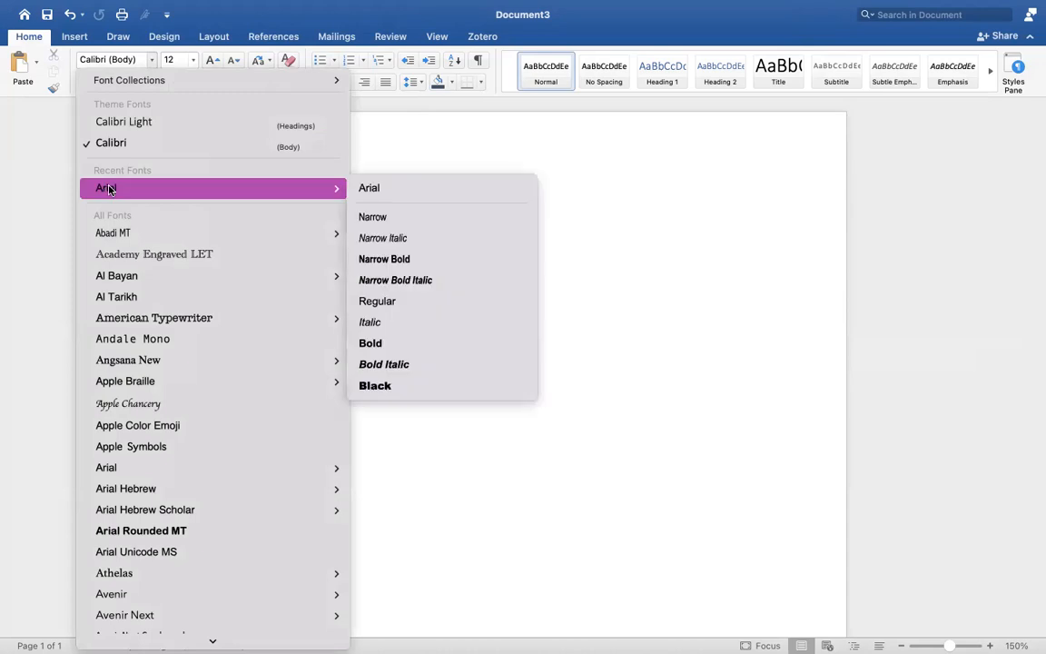
pyautogui.scroll(-15, 173, 422)
pyautogui.scroll(-20, 170, 422)
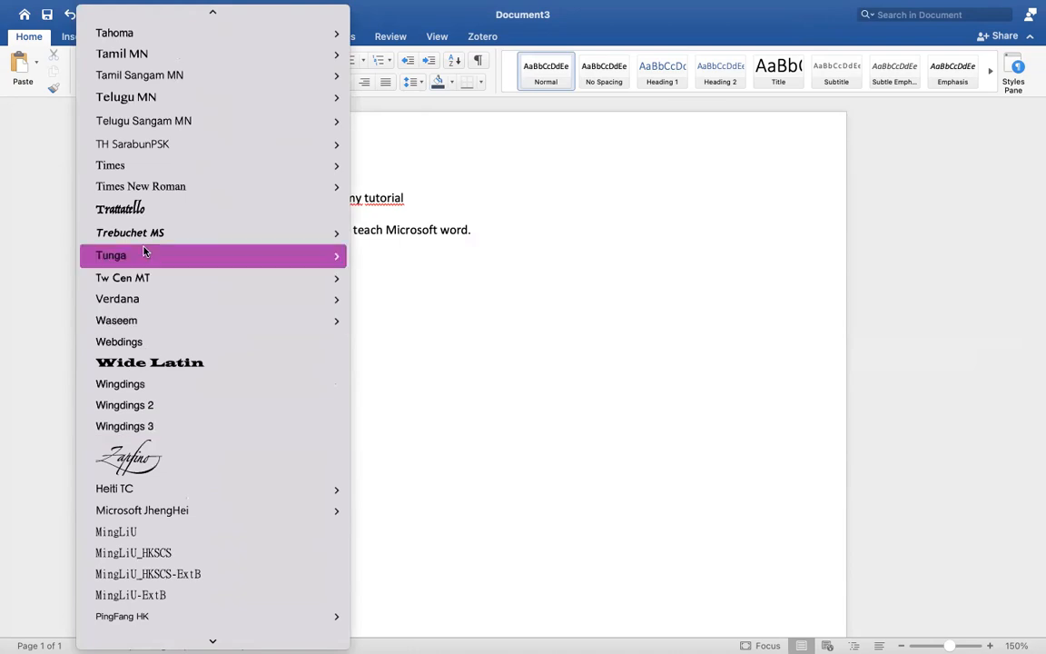
pyautogui.moveTo(148, 191)
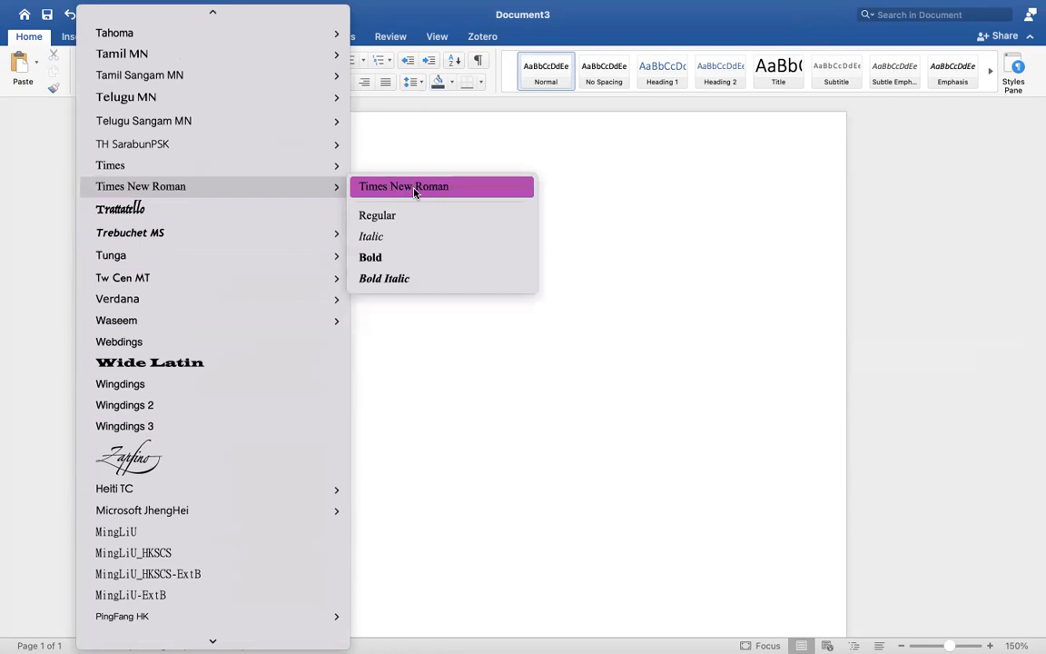
pyautogui.click(314, 195)
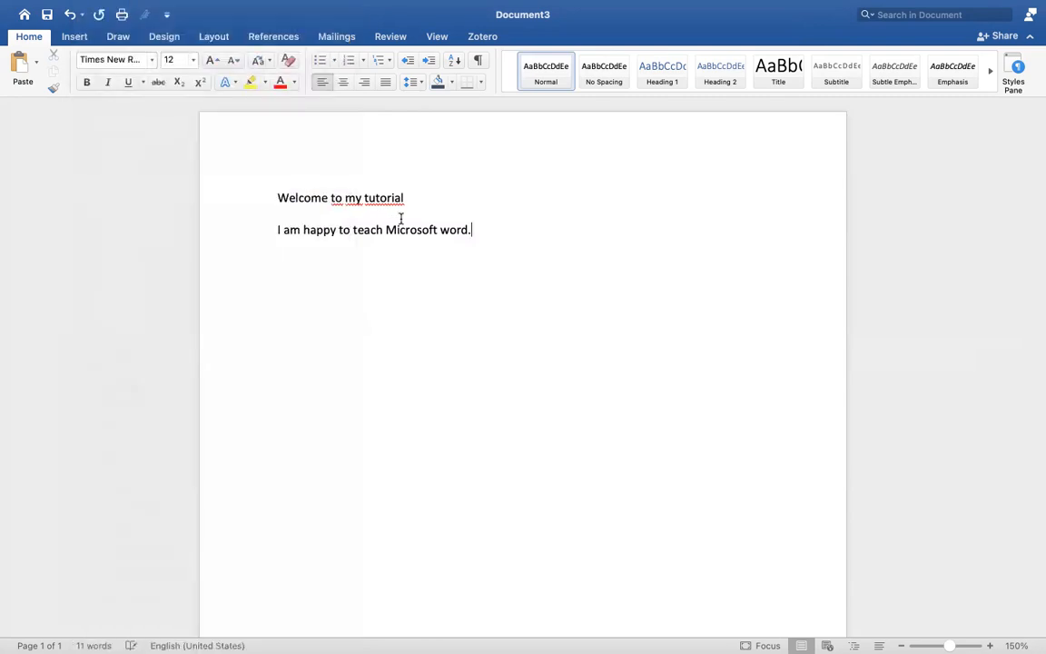
# Change the font of both text lines to Times New Roman
pyautogui.moveTo(481, 233); pyautogui.dragTo(278, 200)
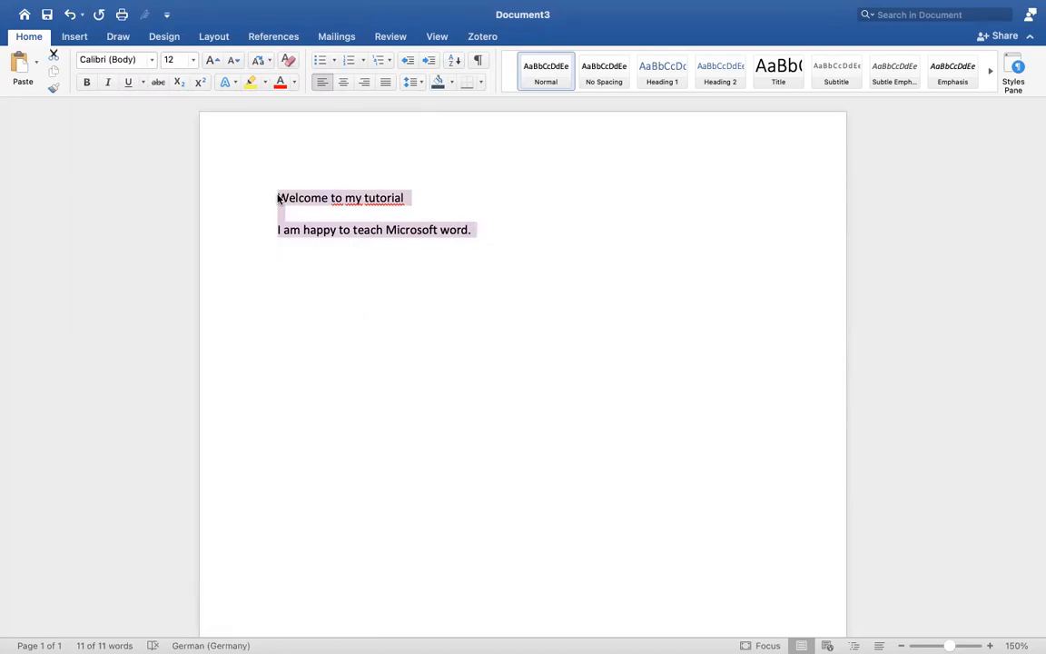
pyautogui.click(152, 59)
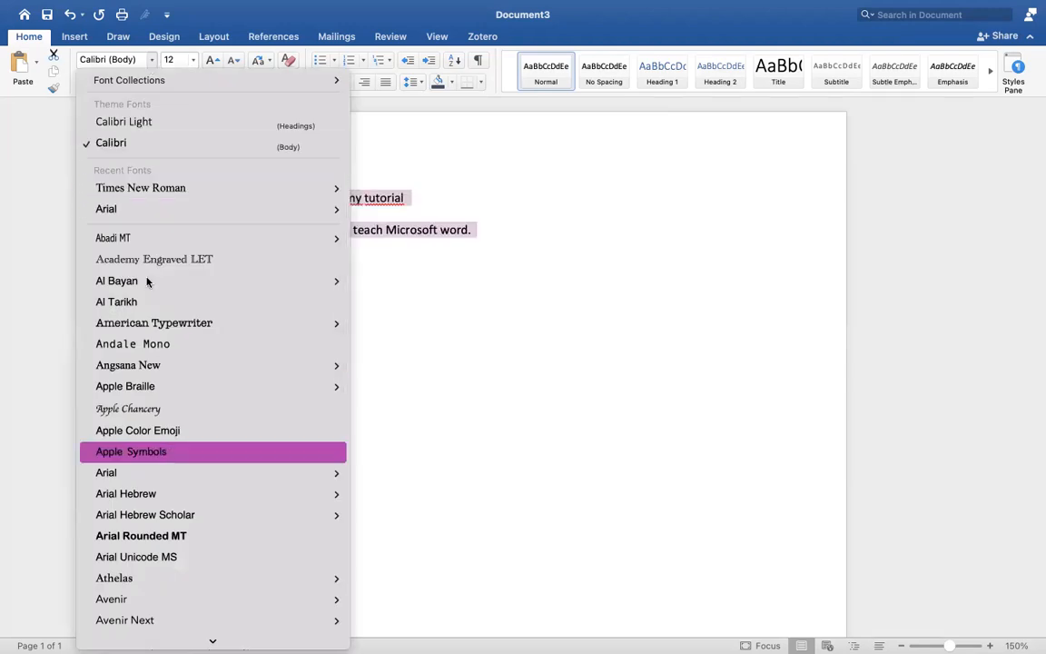
pyautogui.click(134, 189)
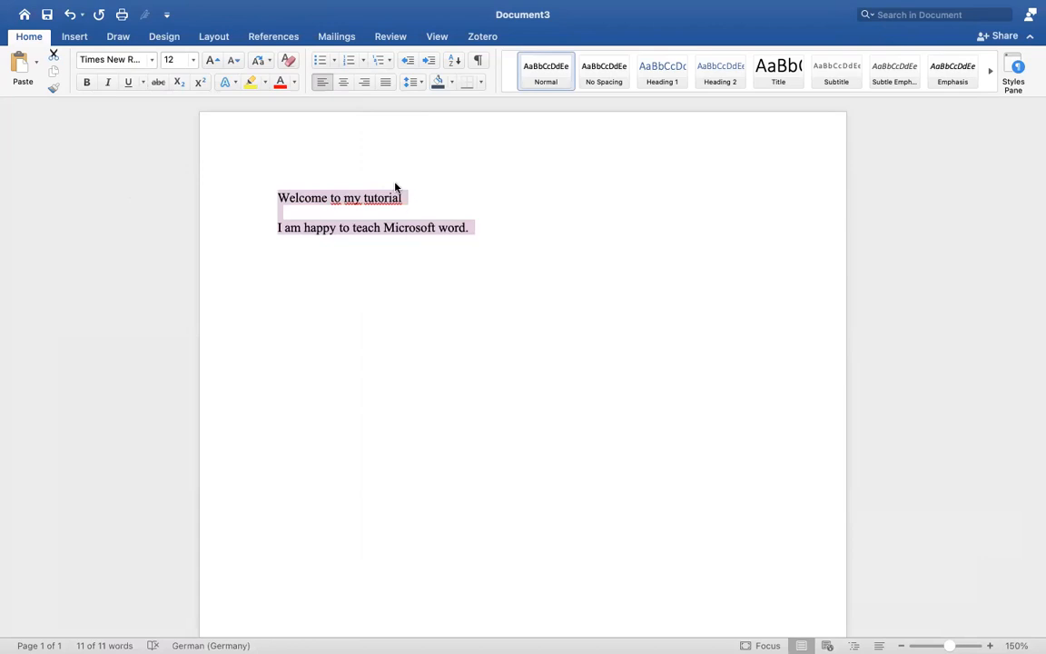
# Set the font size of the word "Welcome" in the opening line to 11
pyautogui.click(311, 196)
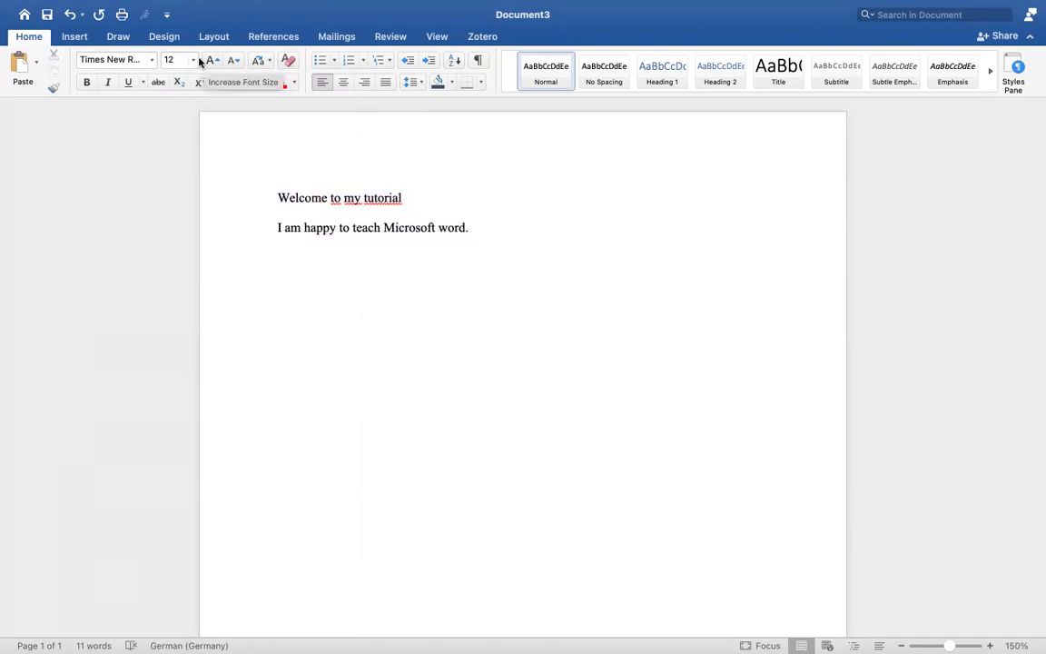
pyautogui.click(193, 60)
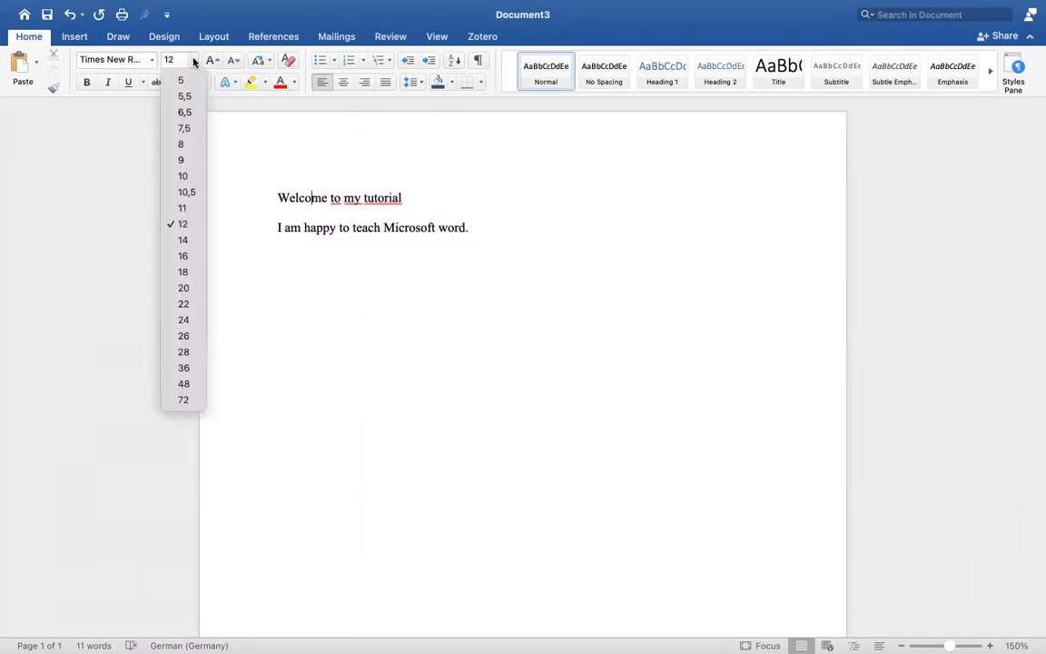
pyautogui.click(178, 208)
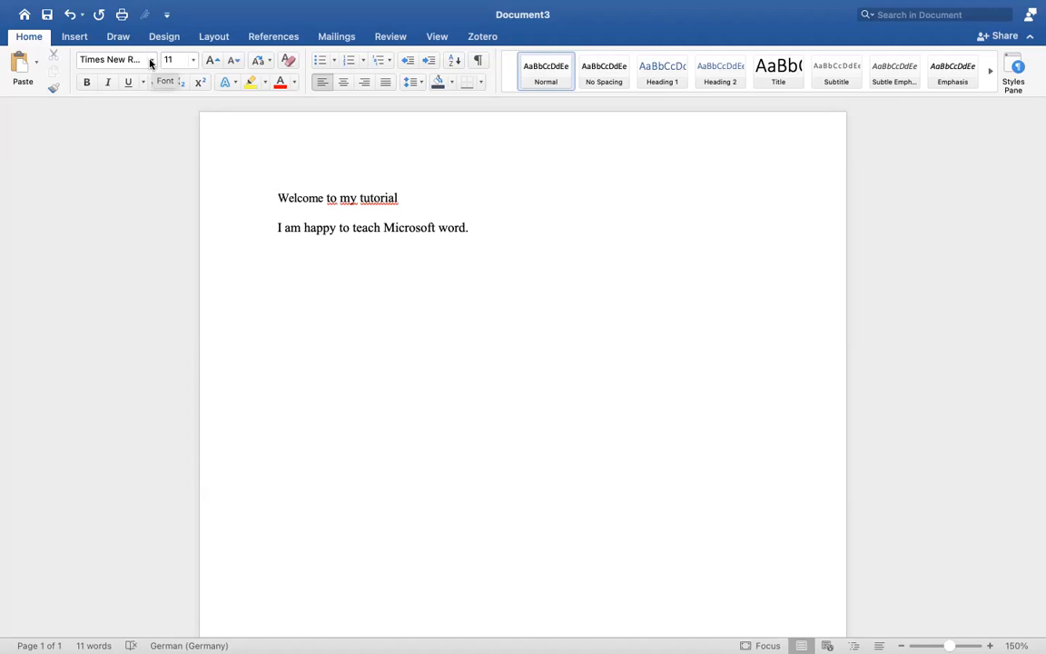
pyautogui.doubleClick(295, 197)
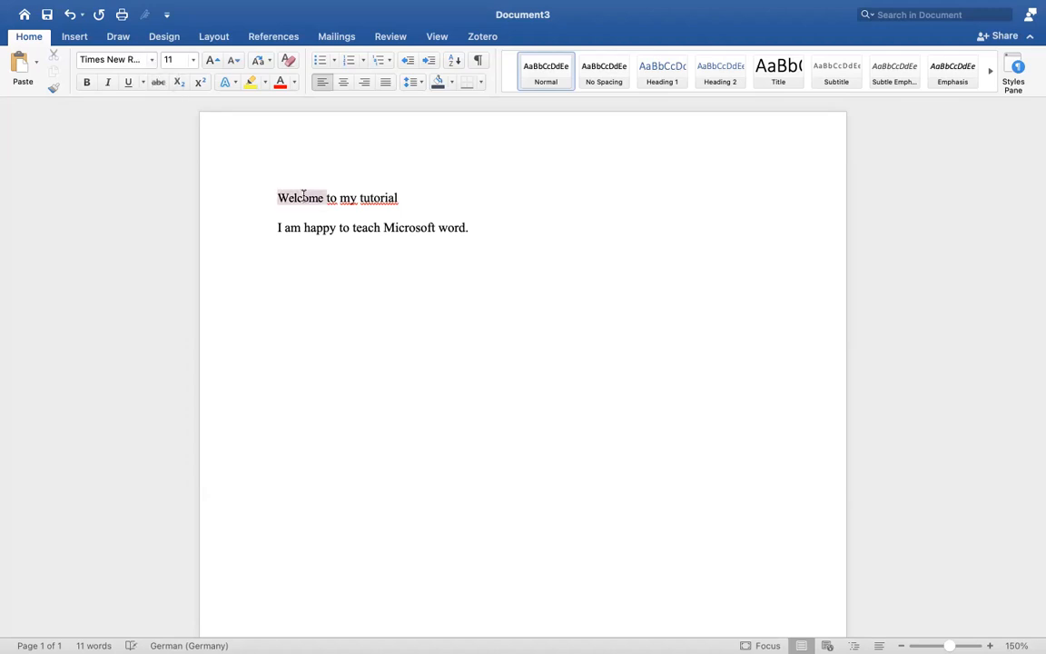
pyautogui.click(351, 208)
pyautogui.click(303, 246)
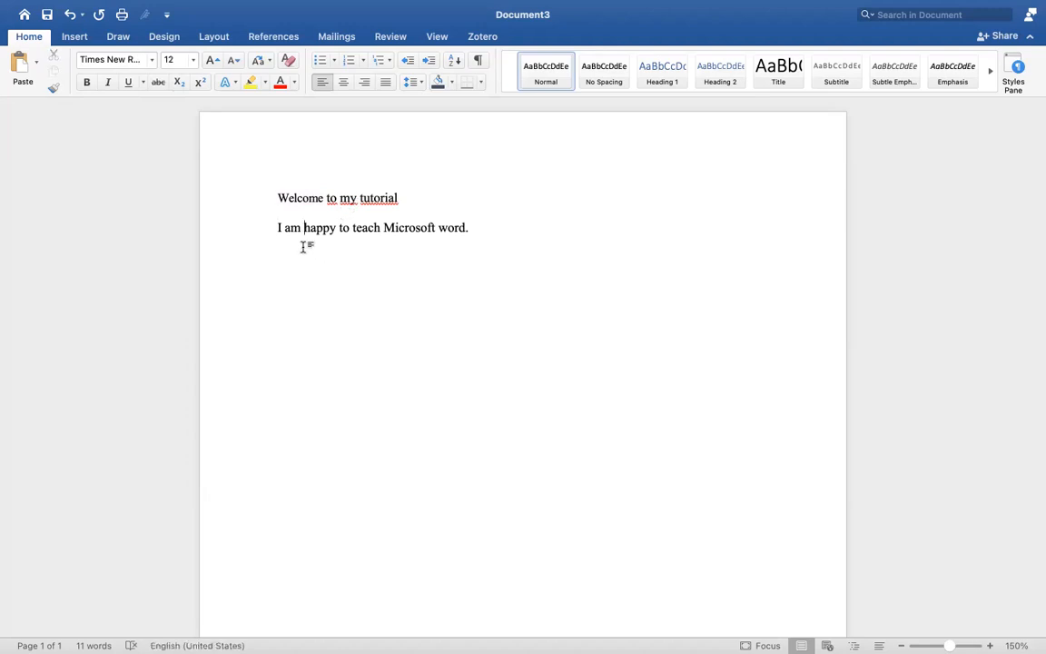
# Below the second sentence, add "Report", a blank line, and then "Introduction" and "Materials and methods" on separate lines
pyautogui.click(499, 235)
pyautogui.press('Return')
pyautogui.write('Report')
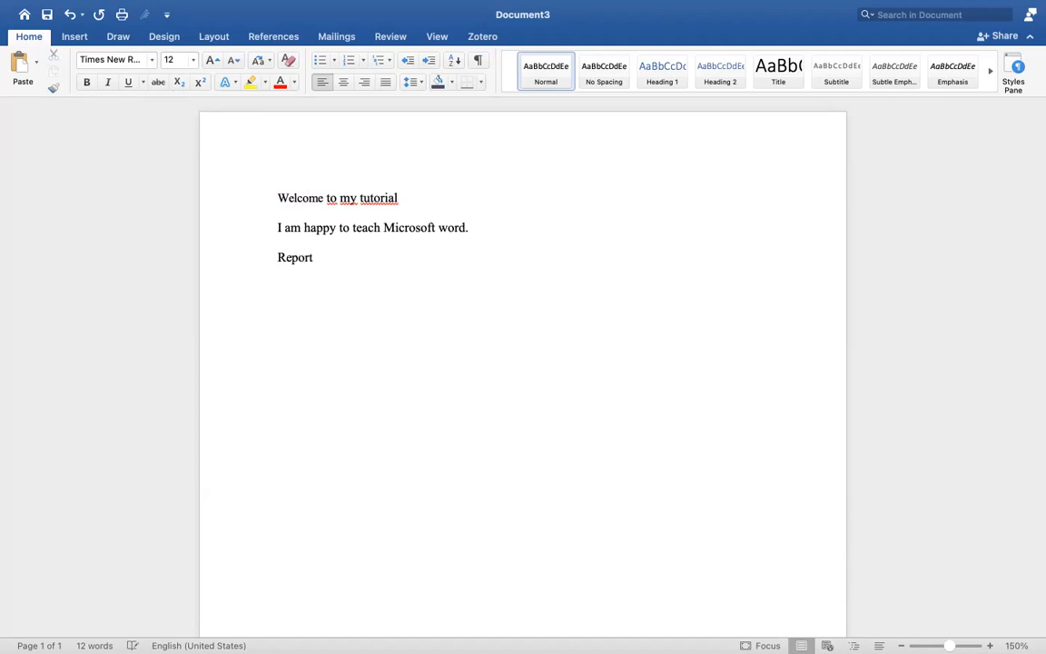
pyautogui.write('  Introduction ')
pyautogui.write('Materials')
pyautogui.write(' and m')
pyautogui.write('ethods ')
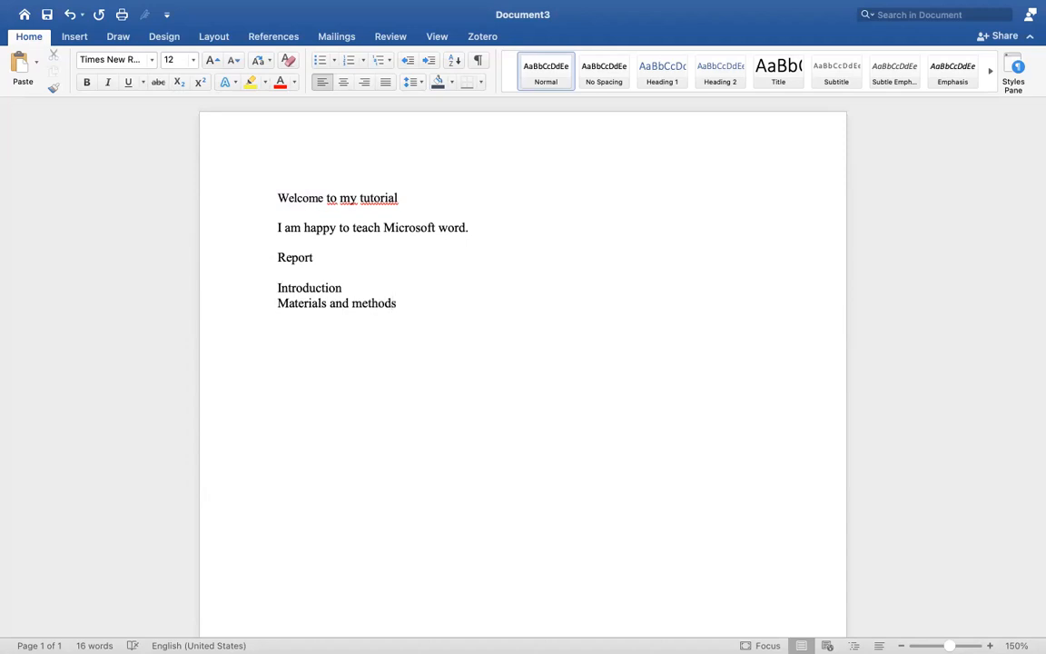
pyautogui.write('rESULTS')
# Add "Results" and "Discussion" on separate lines below "Materials and methods"
pyautogui.press('BackSpace')
pyautogui.press('BackSpace')
pyautogui.press('BackSpace')
pyautogui.press('BackSpace')
pyautogui.press('BackSpace')
pyautogui.press('BackSpace')
pyautogui.write('Results')
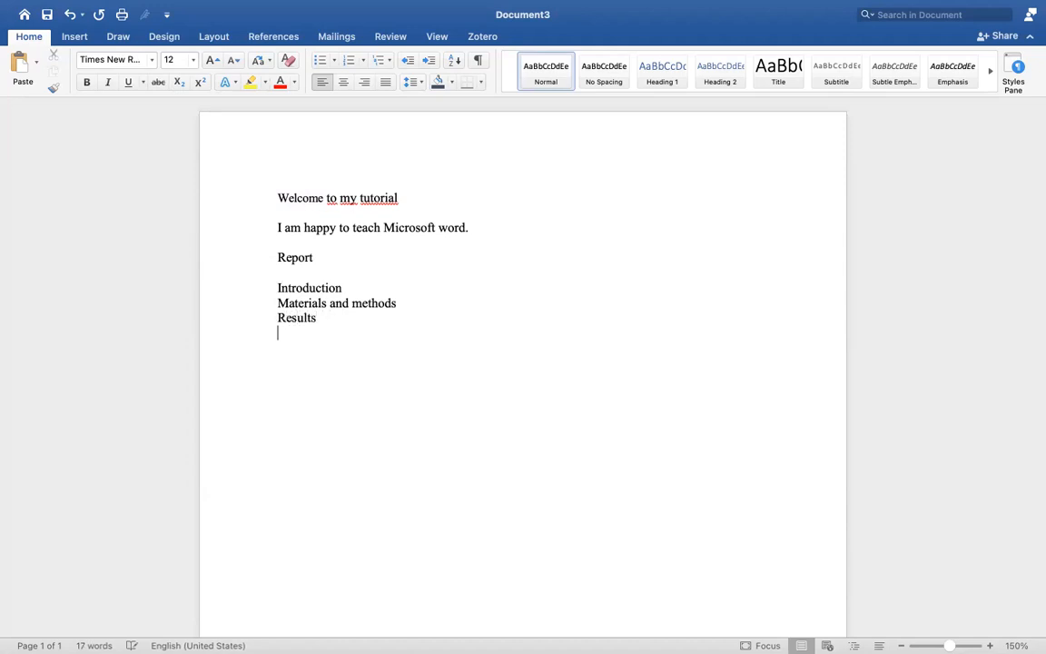
pyautogui.press('Return')
pyautogui.write('Discussion')
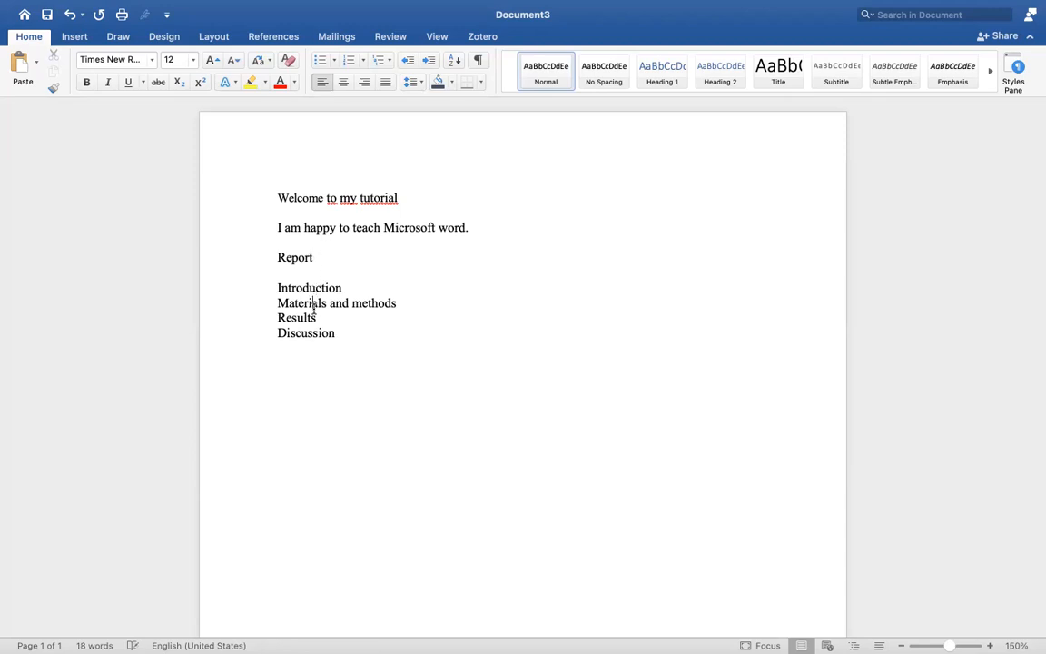
# Add a blank line and "urevcervrvg9vor4vobrv4" below "Introduction", and "rijvbrvrvorvrbv" on a new line below "Materials and methods"
pyautogui.click(350, 287)
pyautogui.press('Return')
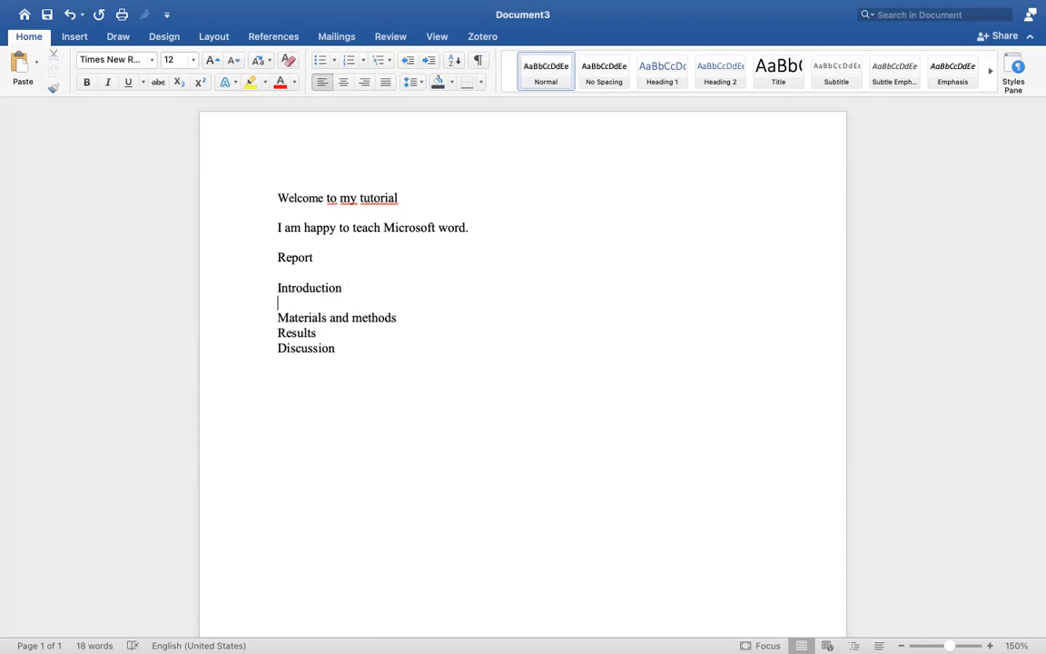
pyautogui.press('Return')
pyautogui.write('urevcervrvg9vor4vobrv4')
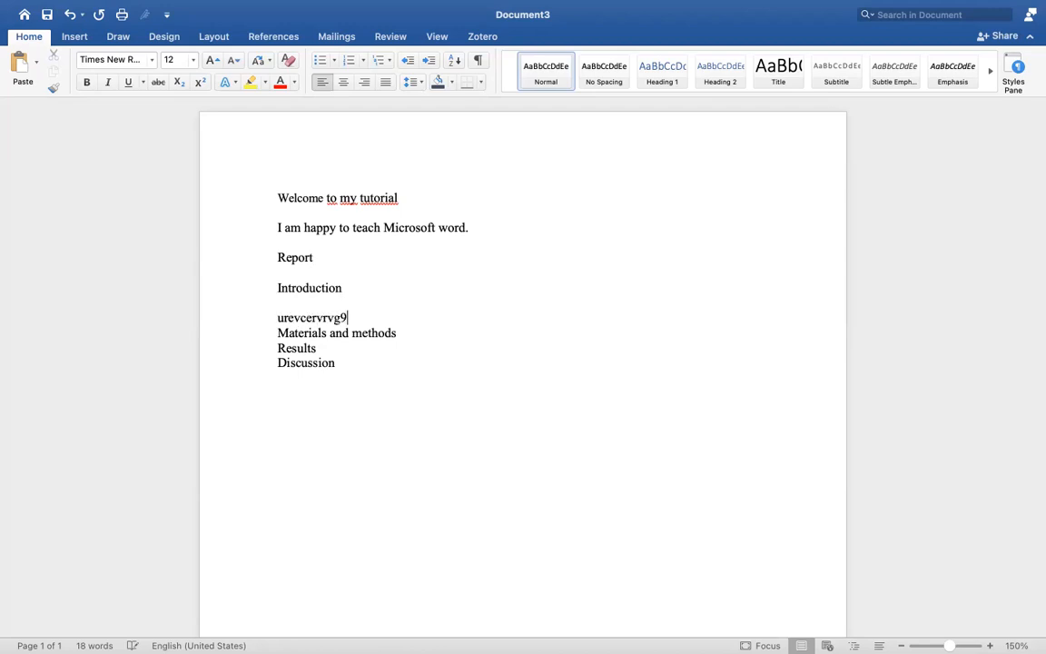
pyautogui.click(427, 343)
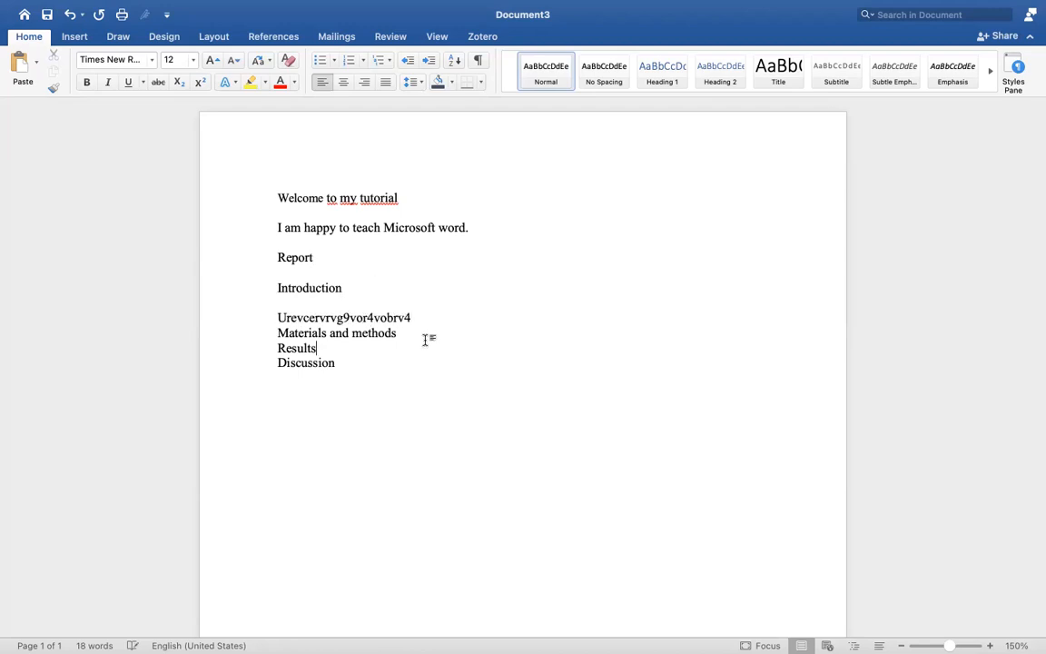
pyautogui.press('Return')
pyautogui.write('rijvbrvrvorvrbv')
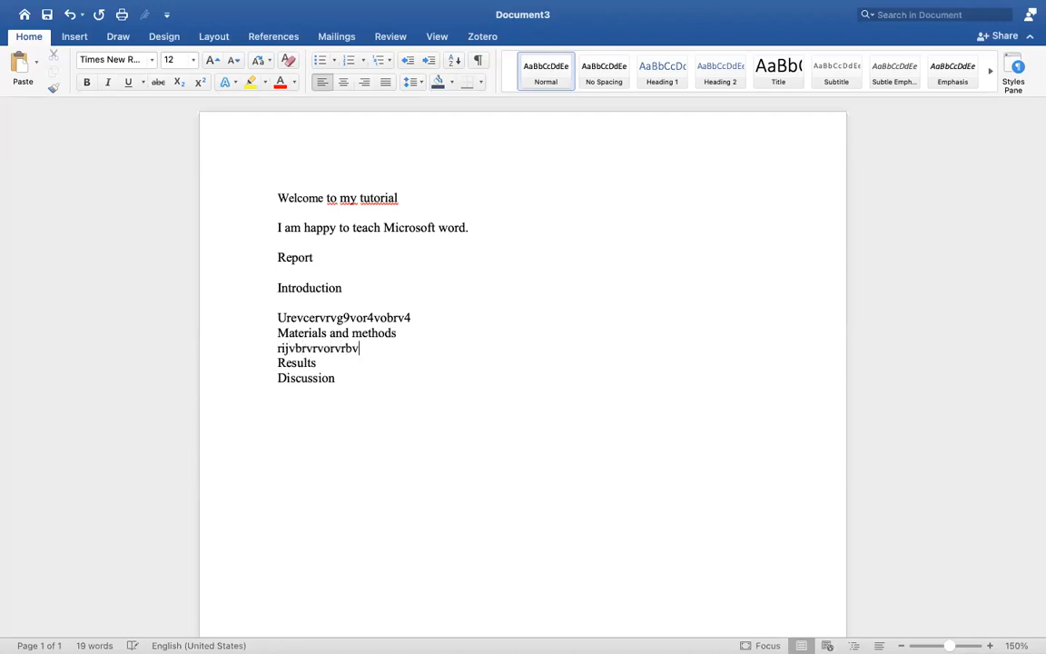
# Add filler text on new lines: "oivbrivtrivbtriuvbrtivbr" below "Results" and "iovborvrtbvtivti" below "Discussion"
pyautogui.click(346, 361)
pyautogui.press('Return')
pyautogui.write('oivbrivtrivbtriuvbrtivbr')
pyautogui.click(351, 399)
pyautogui.press('Return')
pyautogui.write('iovborvrtbvtivti')
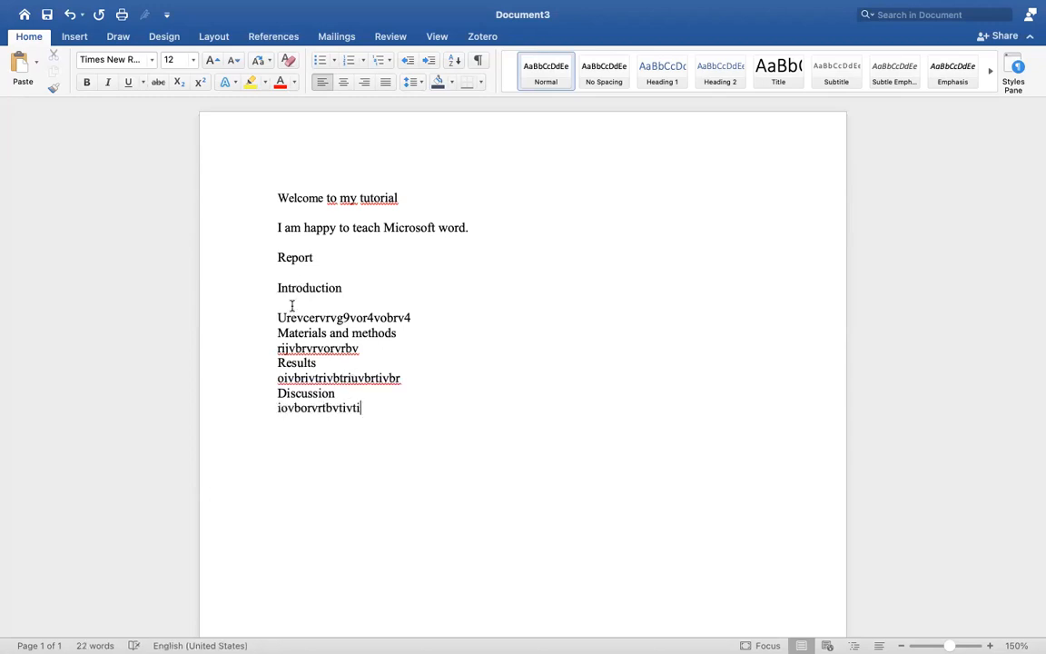
# Delete the blank line below the "Introduction" heading and the one between "Report" and "Introduction"
pyautogui.press('BackSpace')
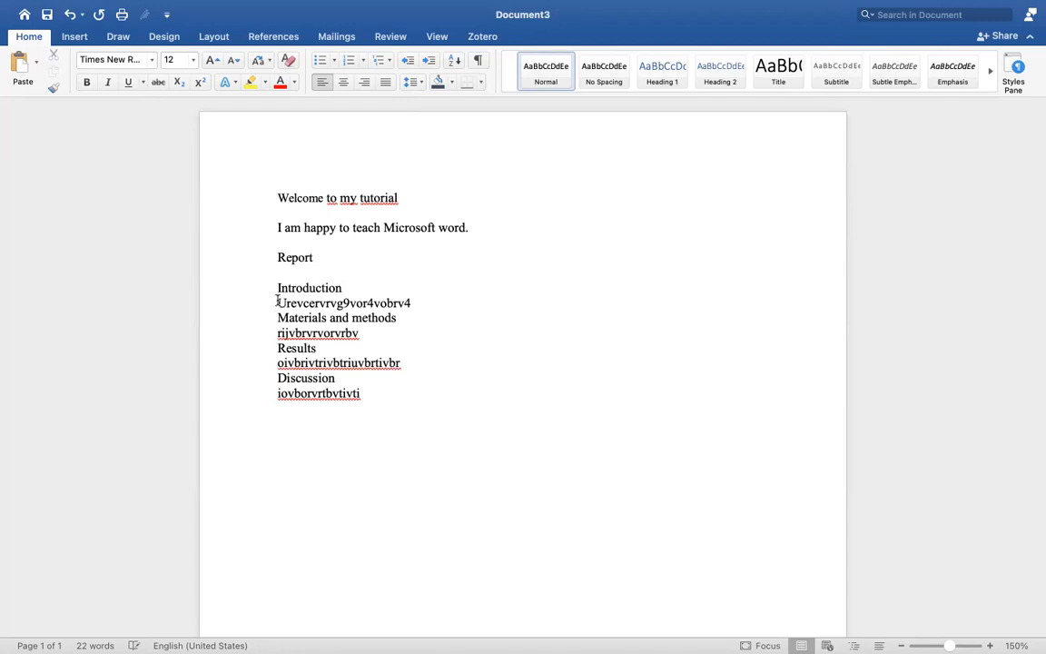
pyautogui.press('BackSpace')
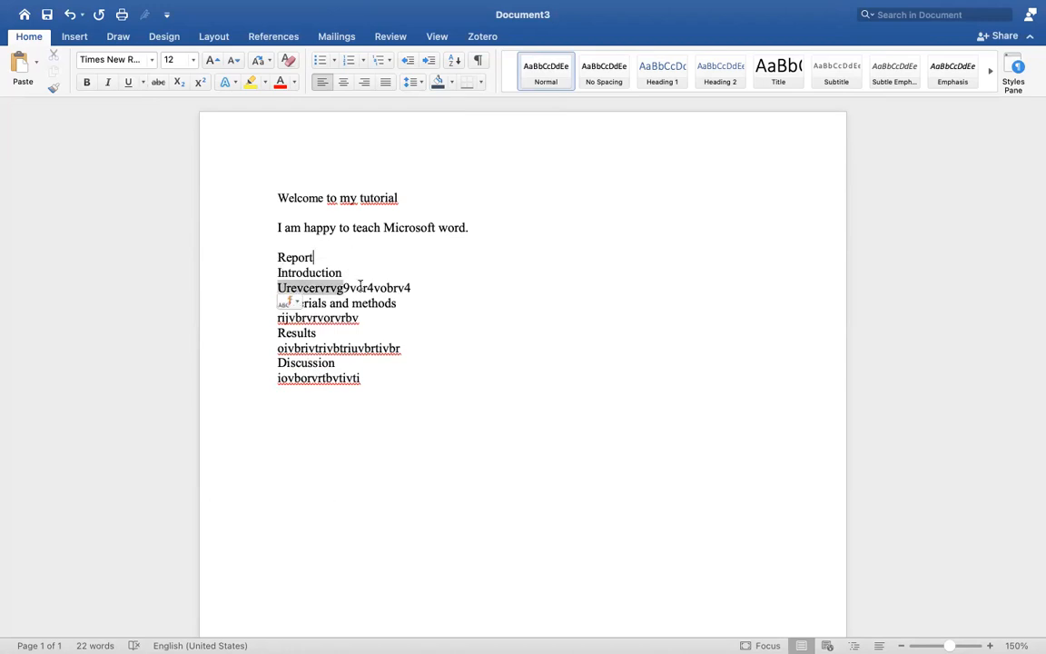
pyautogui.click(373, 360)
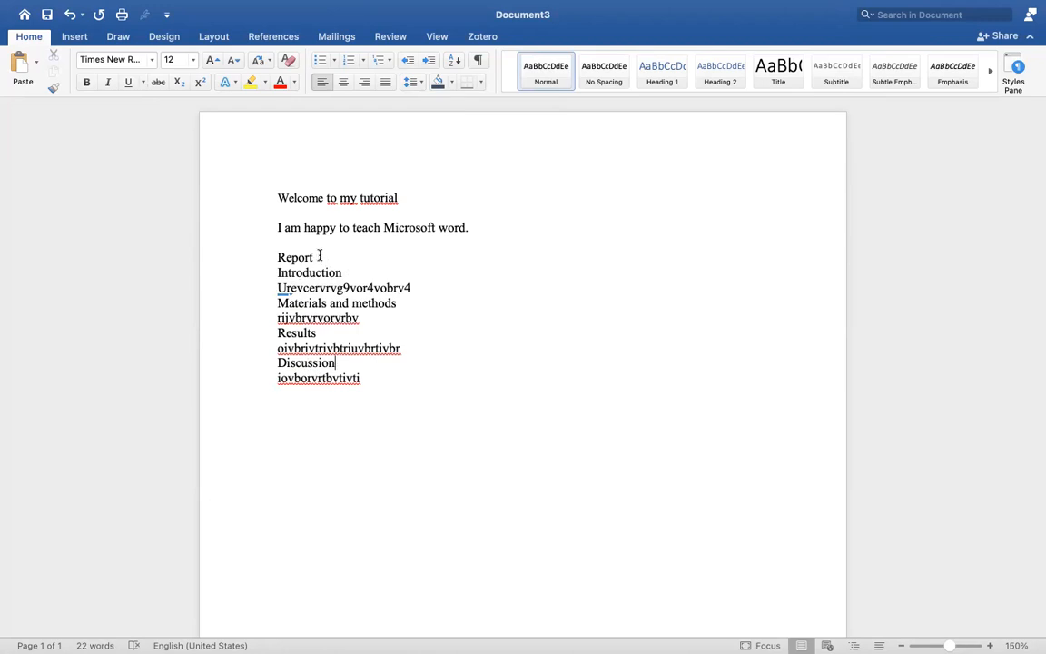
# Make the title "Report" bold and set its font size to 24
pyautogui.moveTo(319, 255); pyautogui.dragTo(273, 258)
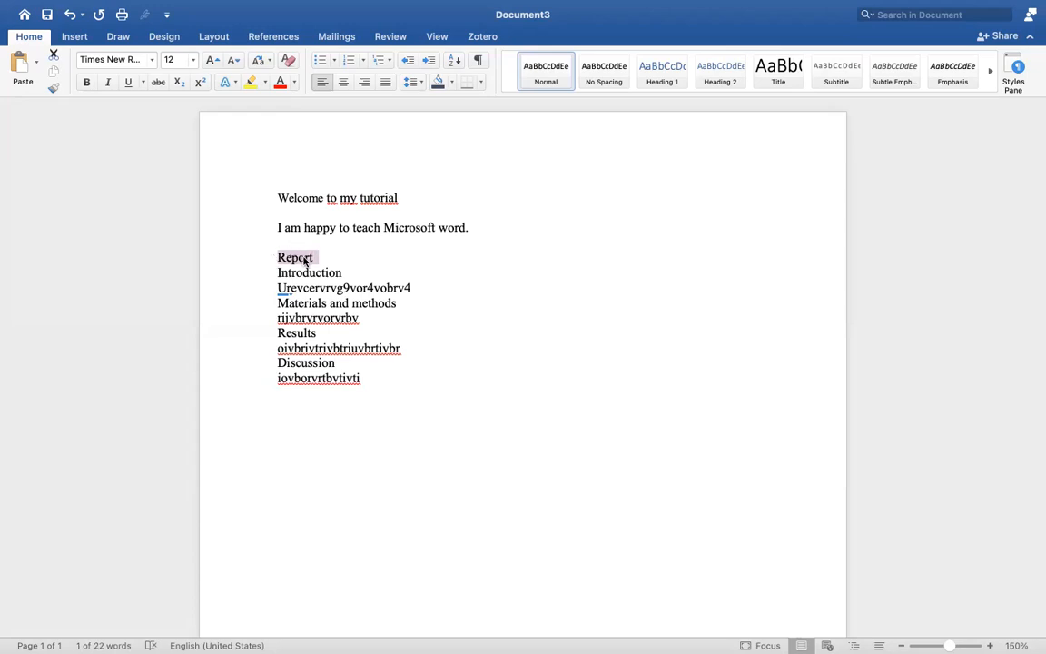
pyautogui.click(87, 83)
pyautogui.click(193, 60)
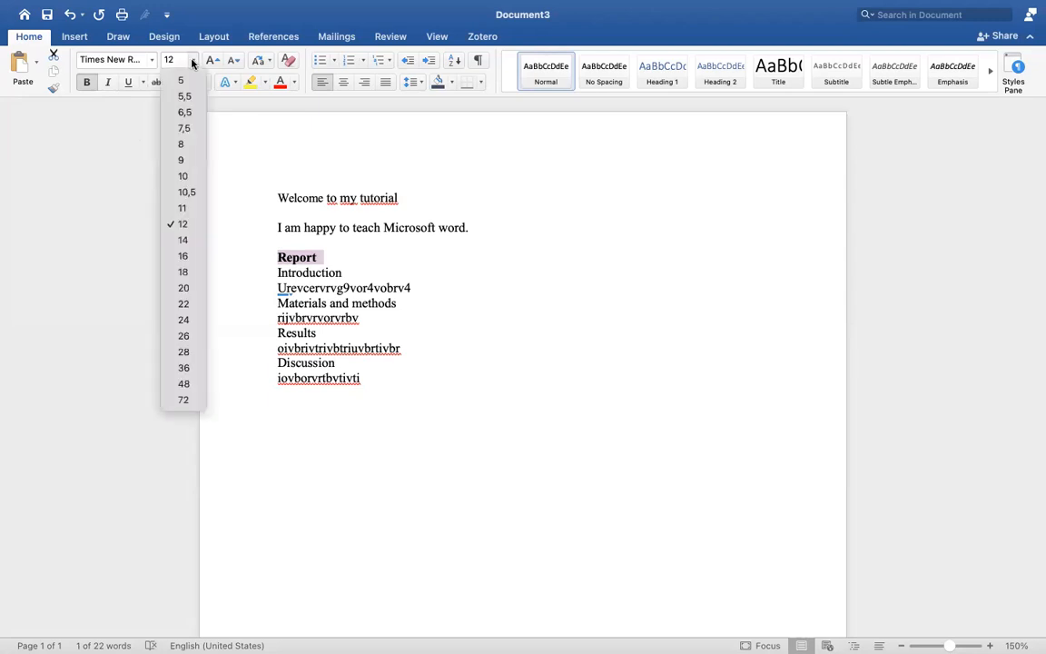
pyautogui.click(184, 319)
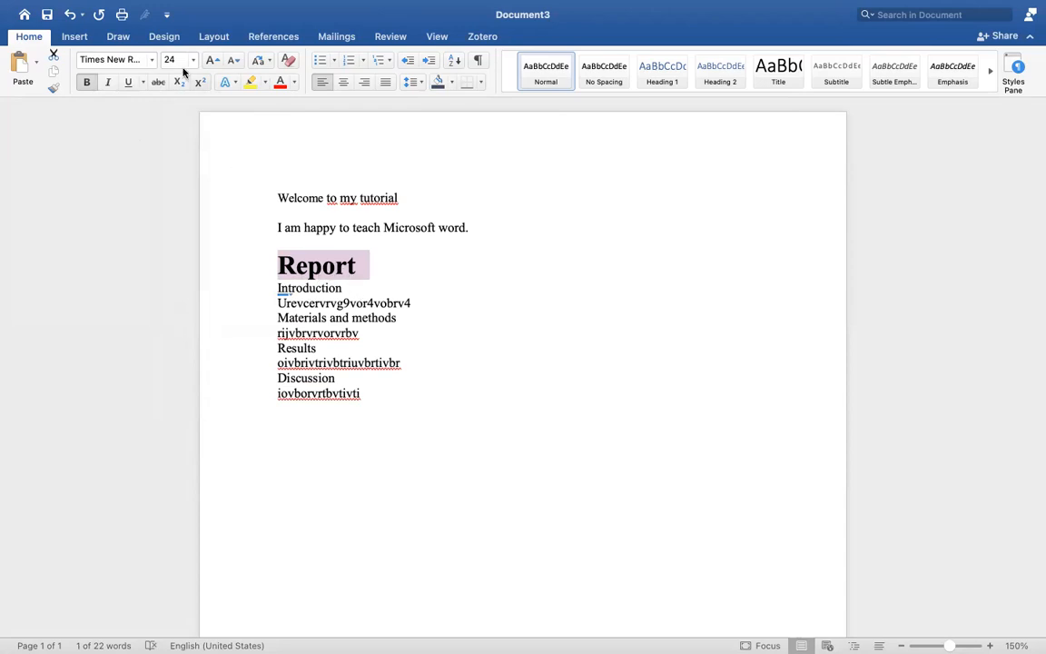
pyautogui.click(342, 267)
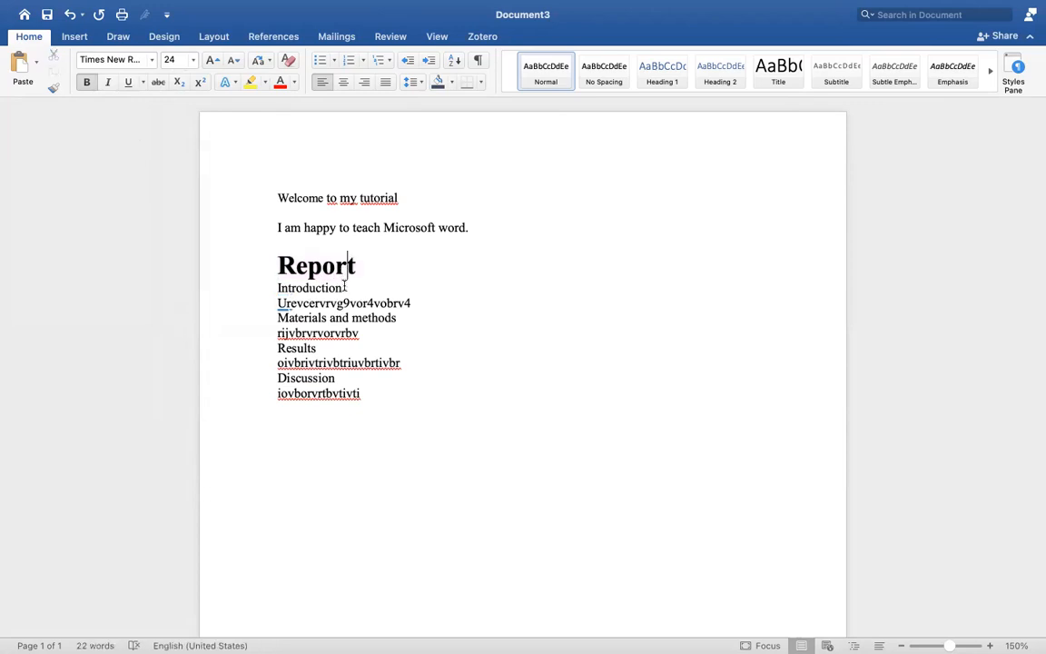
# Set the font size of the "Introduction" and "Materials and methods" headings to 18
pyautogui.moveTo(346, 289); pyautogui.dragTo(273, 296)
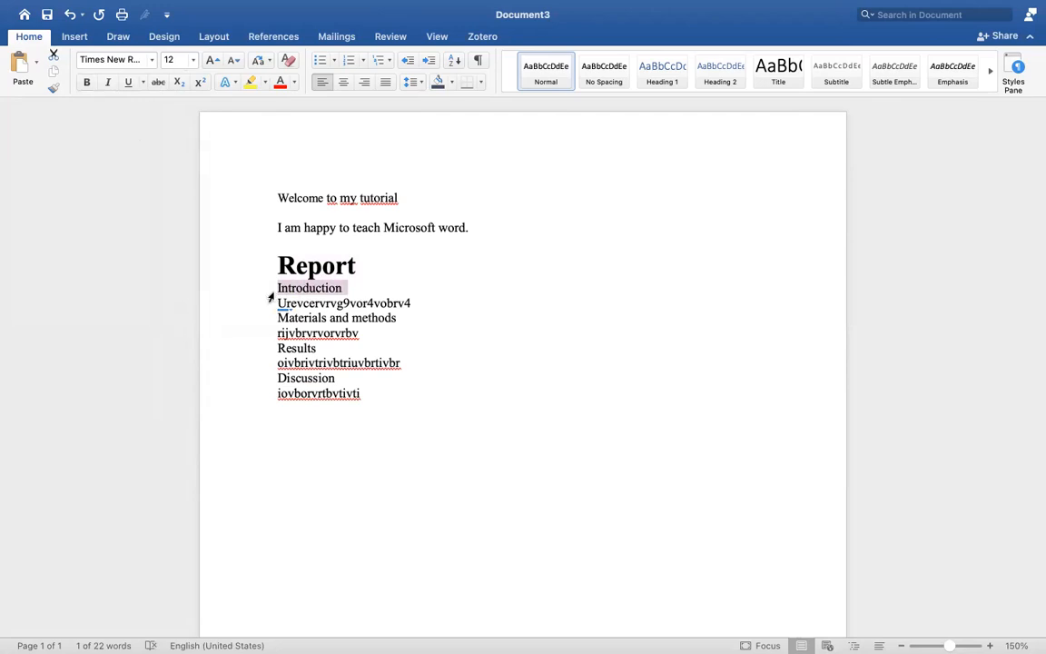
pyautogui.click(192, 59)
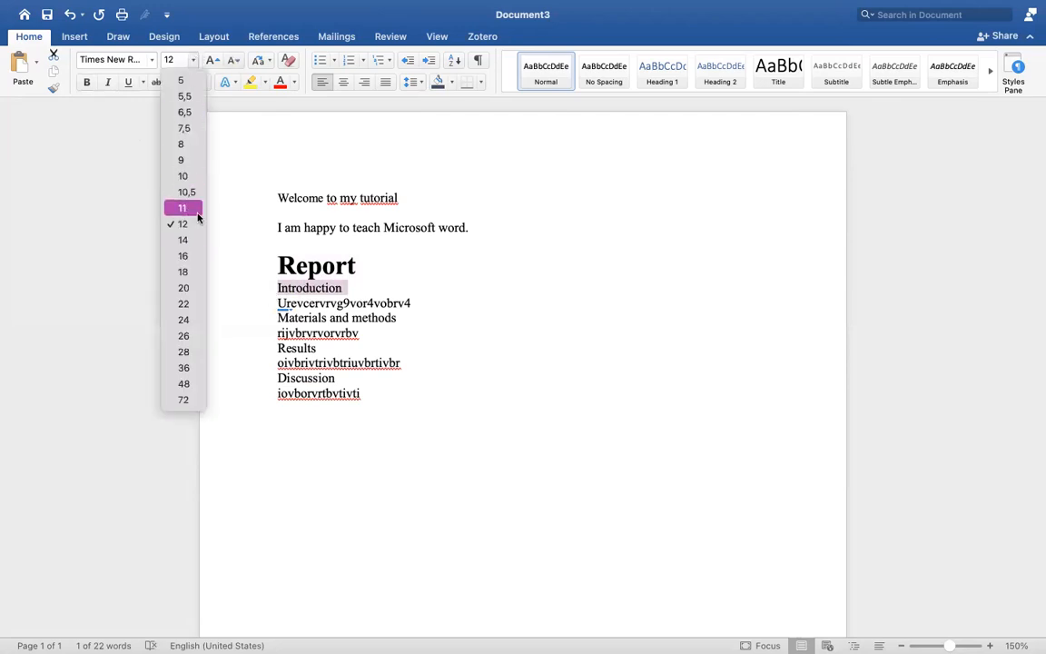
pyautogui.click(174, 272)
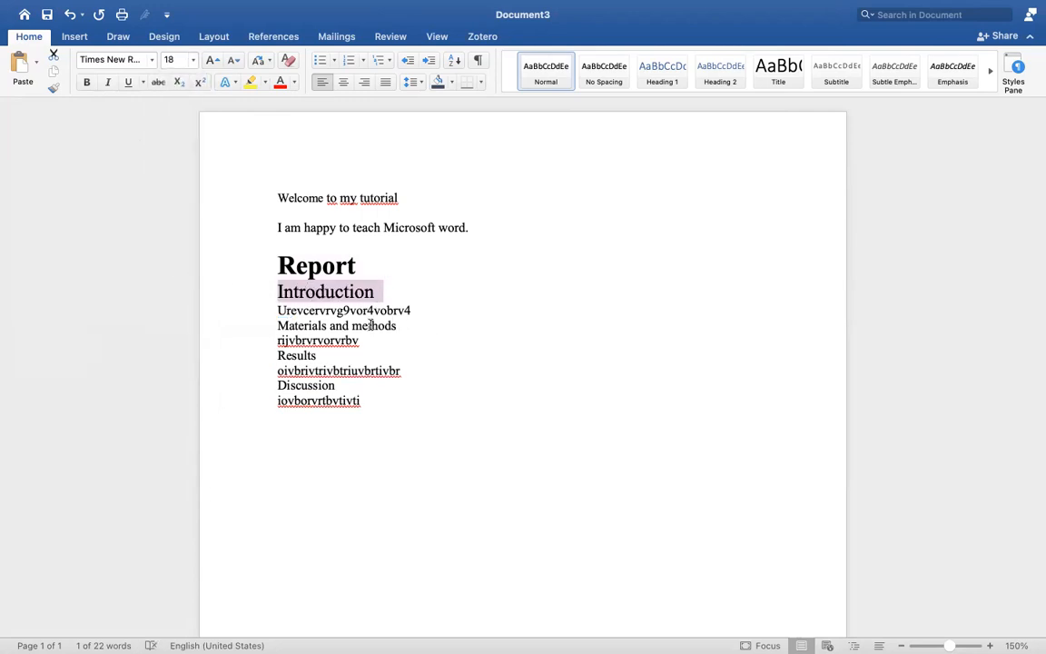
pyautogui.moveTo(403, 325); pyautogui.dragTo(272, 325)
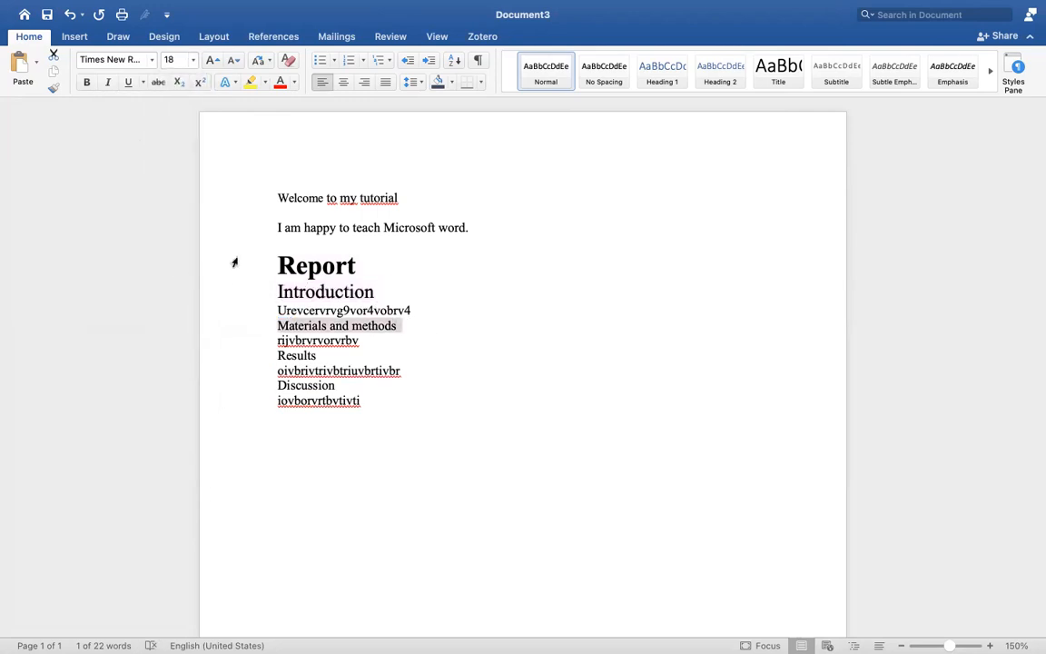
pyautogui.click(172, 57)
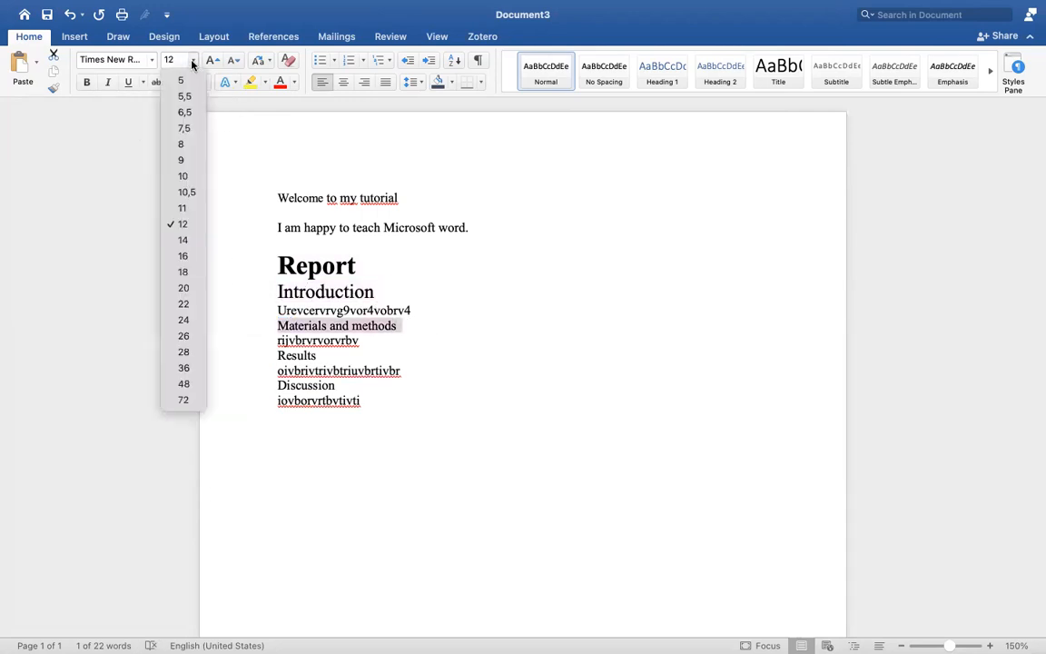
pyautogui.click(184, 271)
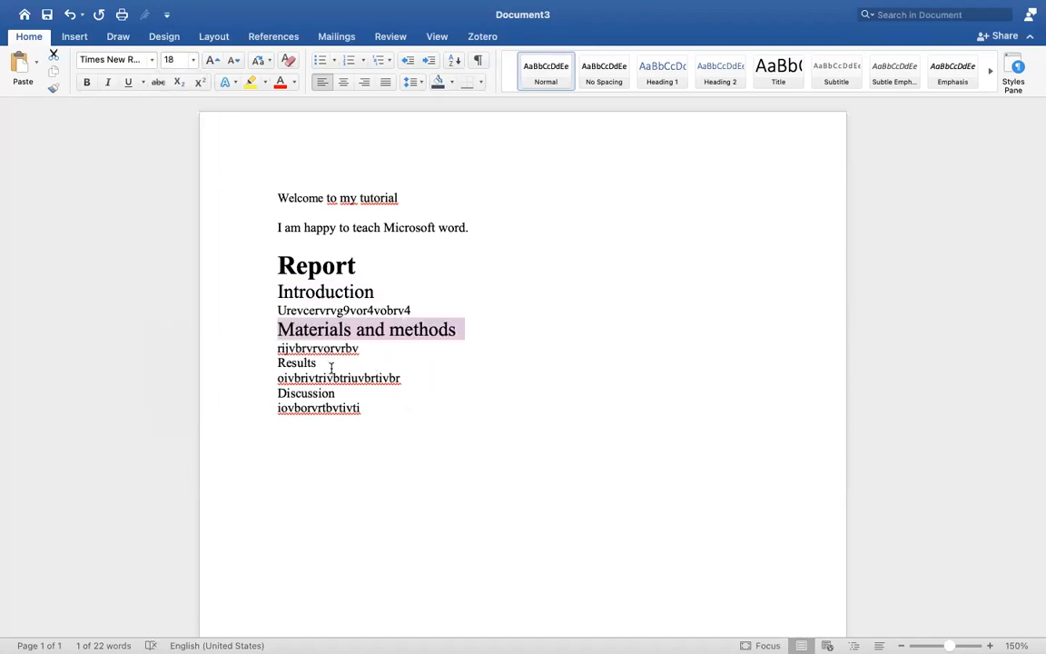
# Set the font size of the "Results" and "Discussion" headings to 18
pyautogui.moveTo(318, 363); pyautogui.dragTo(274, 370)
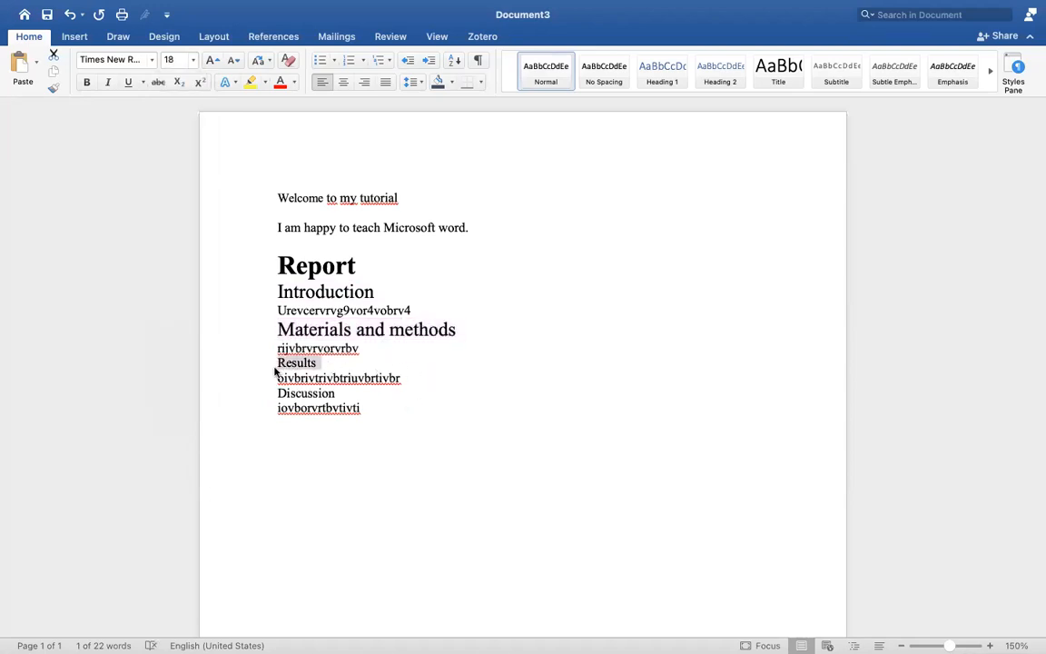
pyautogui.click(192, 60)
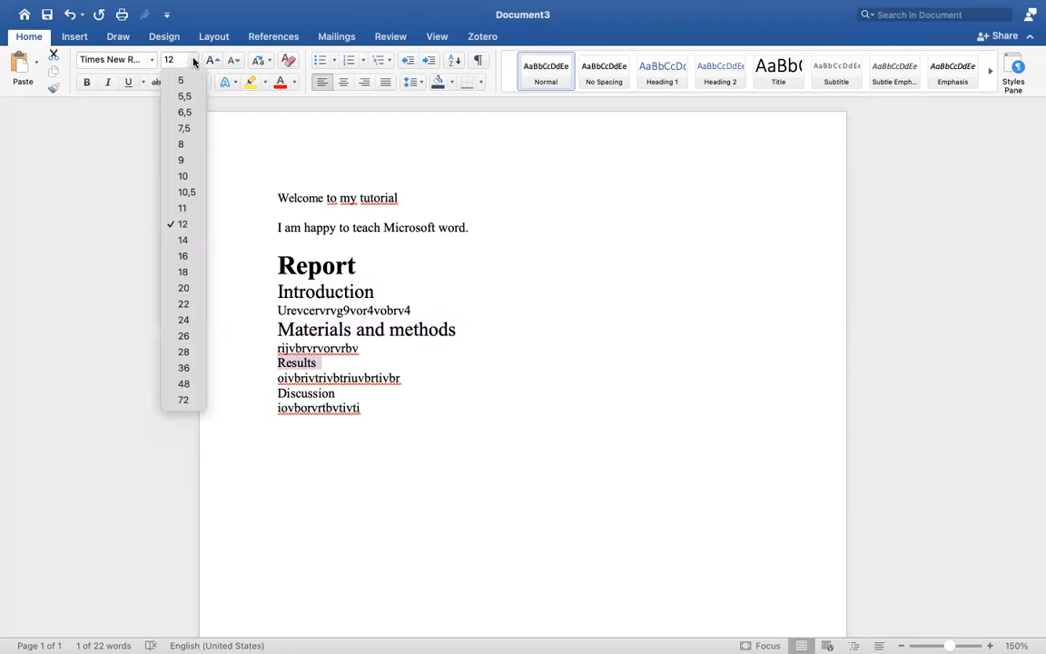
pyautogui.click(183, 272)
pyautogui.click(263, 400)
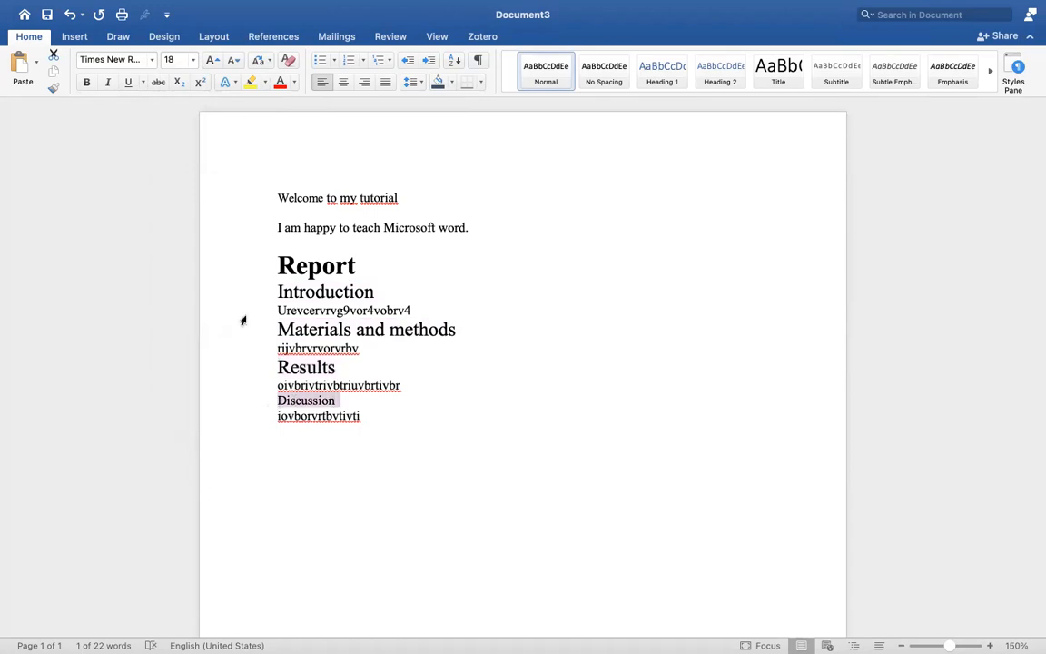
pyautogui.click(192, 59)
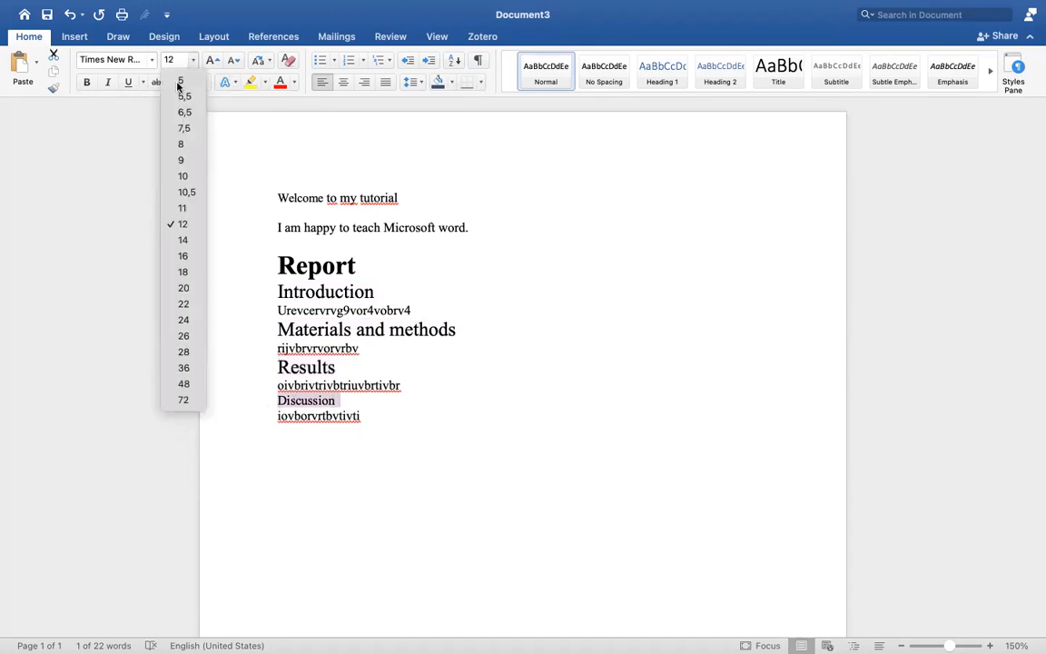
pyautogui.click(180, 273)
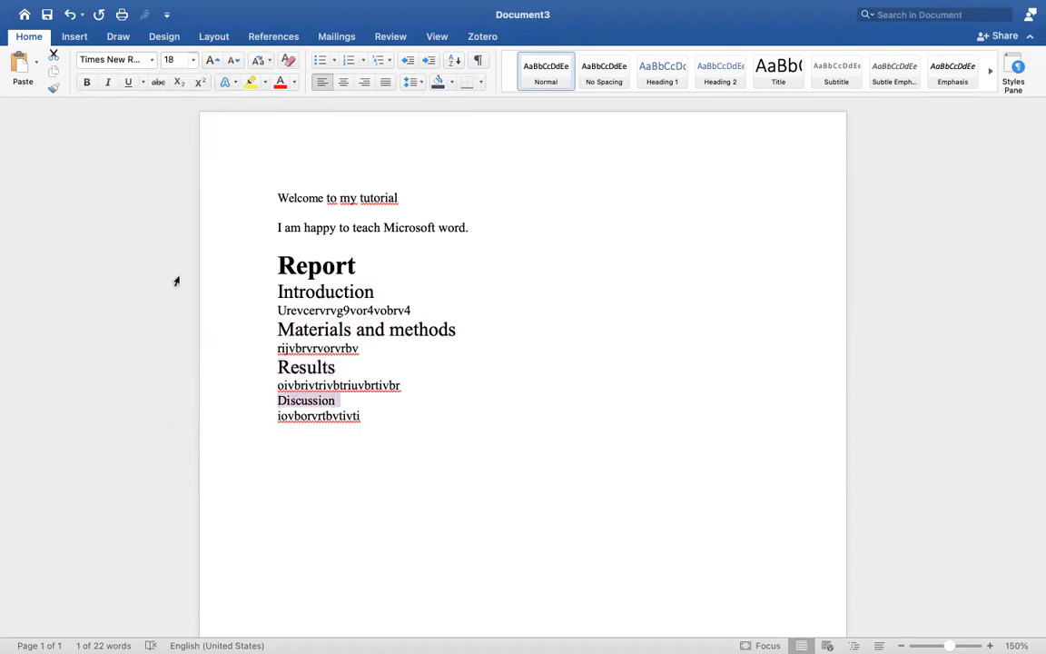
pyautogui.click(368, 428)
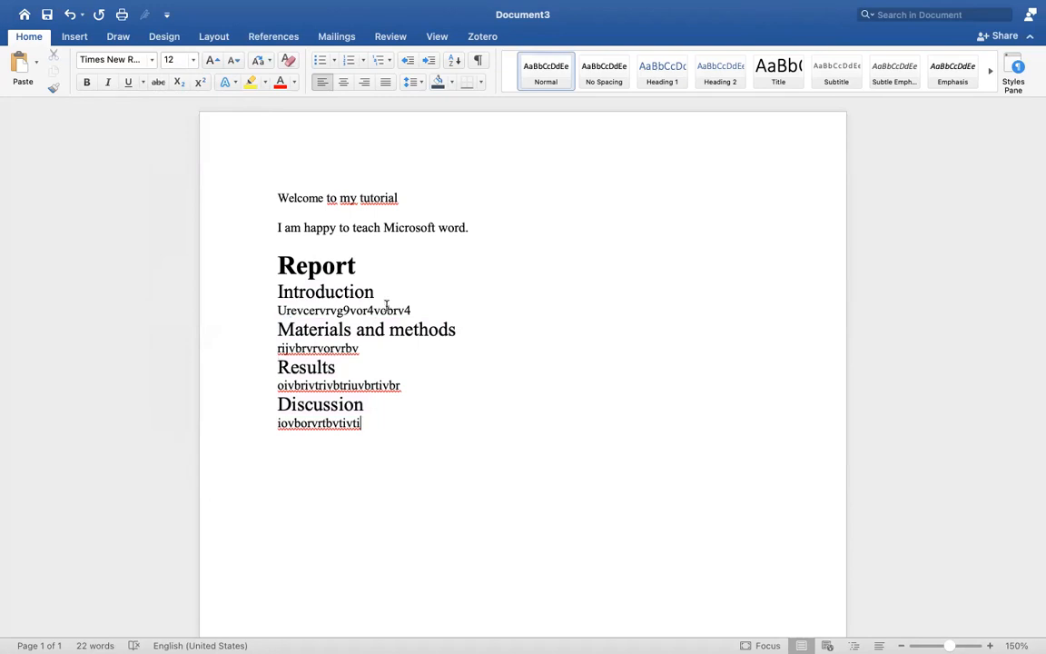
# Delete the filler text line below the "Introduction" heading
pyautogui.click(426, 312)
pyautogui.moveTo(415, 311); pyautogui.dragTo(277, 318)
pyautogui.moveTo(421, 306); pyautogui.dragTo(263, 322)
pyautogui.press('Delete')
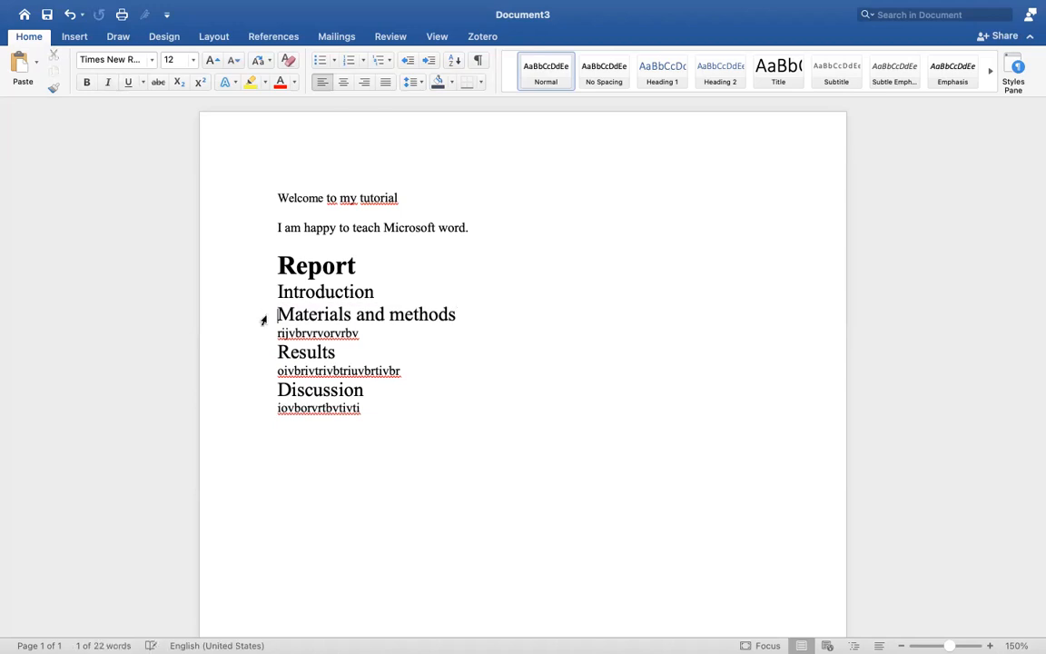
# Write "Brassica napus (Rapeseed) is one of the largest oil sources." on its own line between the "Introduction" and "Materials and methods" headings
pyautogui.write('Brassic')
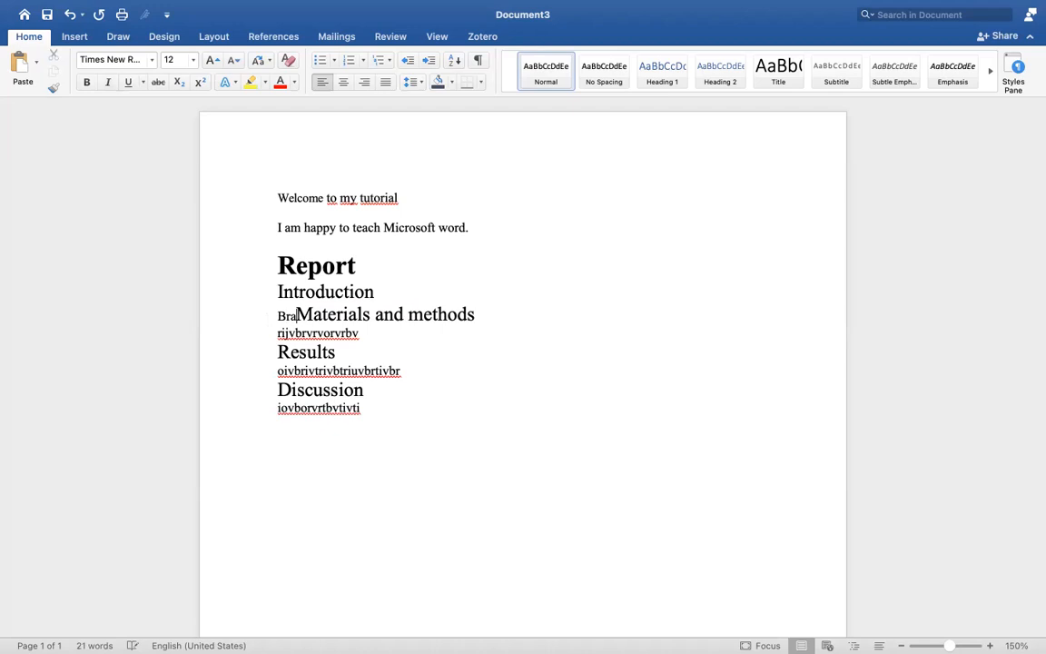
pyautogui.write('a n')
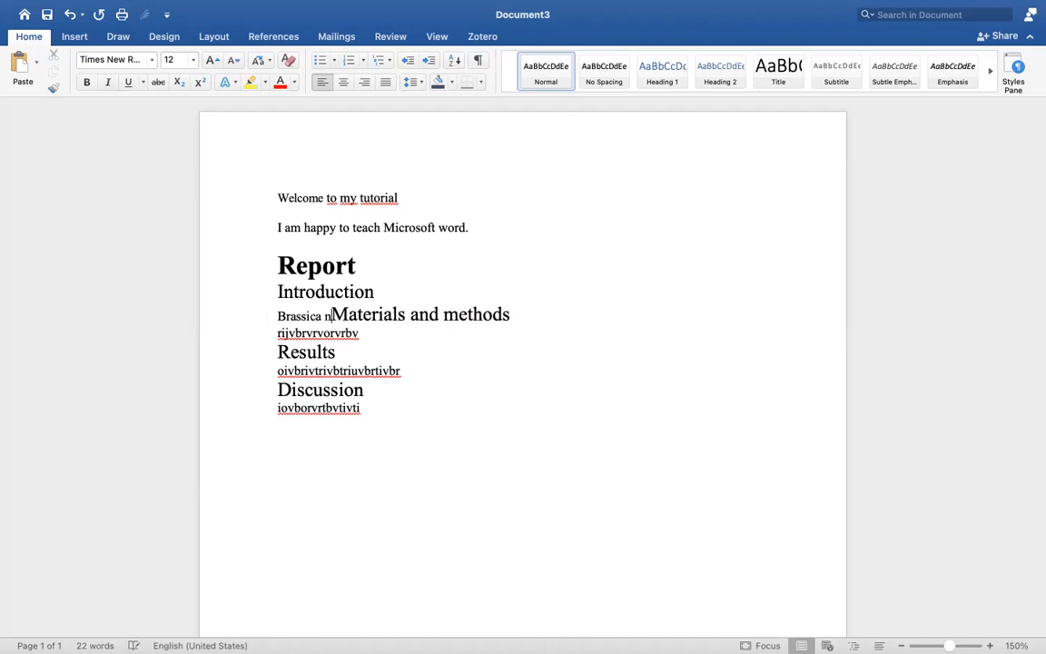
pyautogui.write('apus')
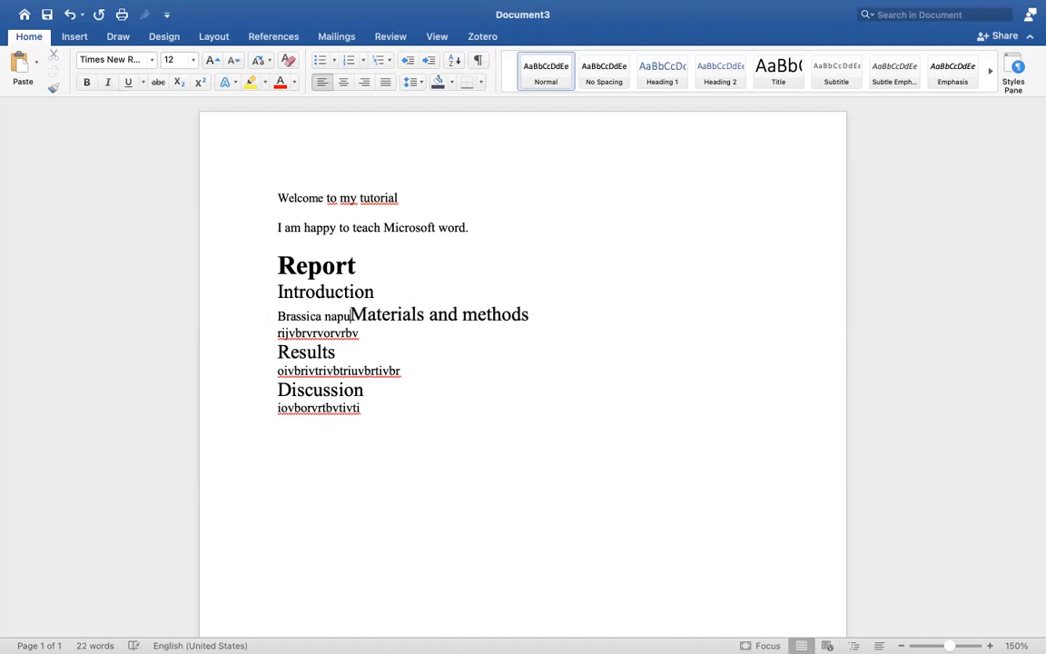
pyautogui.write(' (')
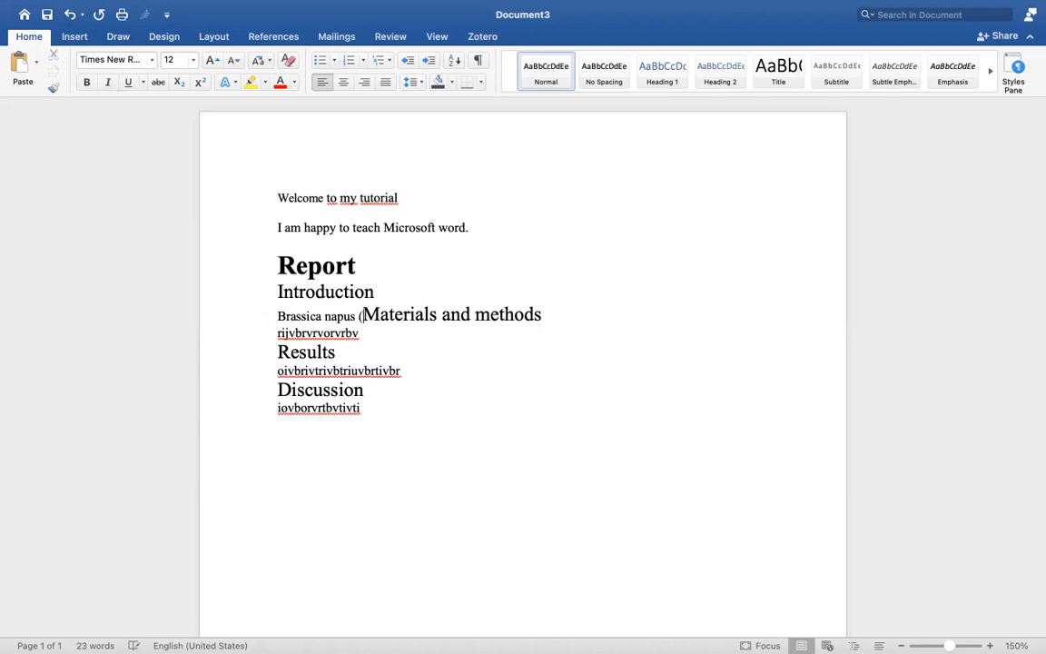
pyautogui.write('Rapese')
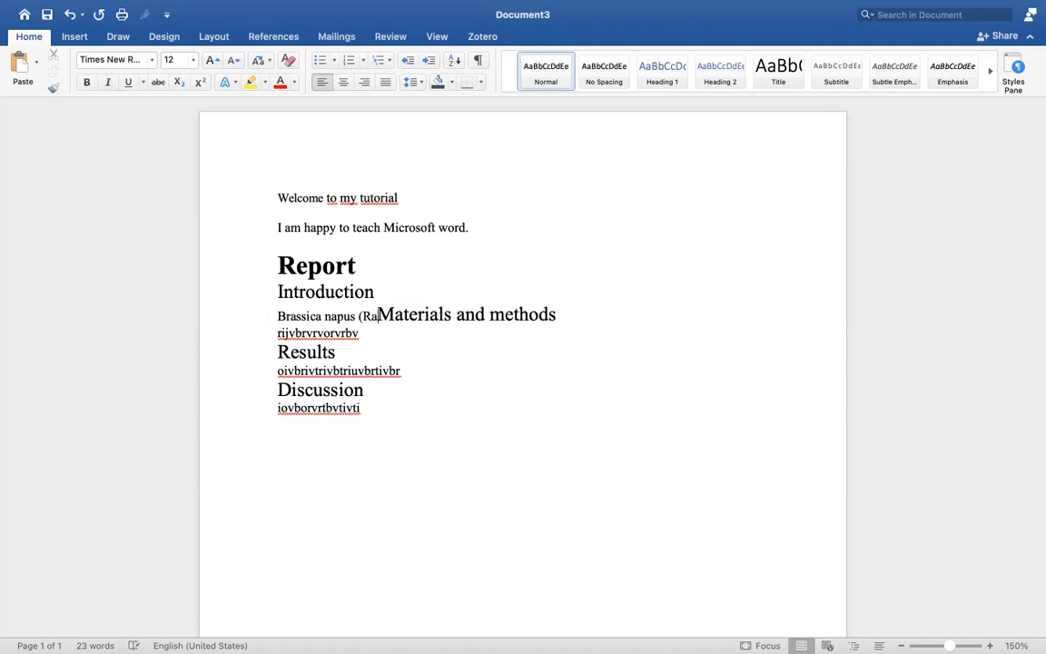
pyautogui.write('ed')
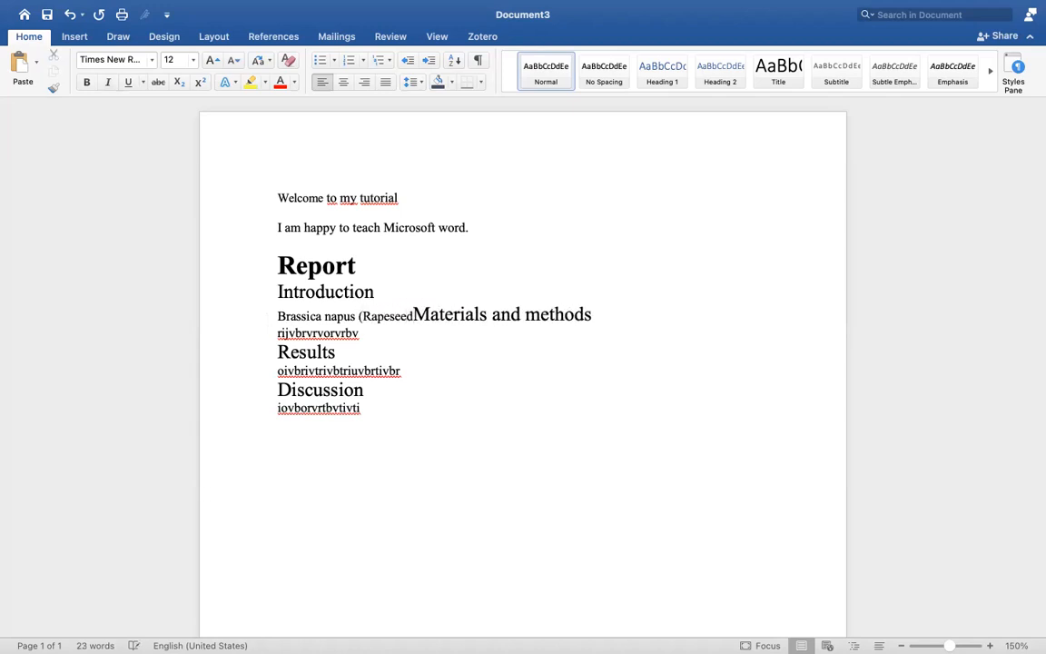
pyautogui.write(') is on')
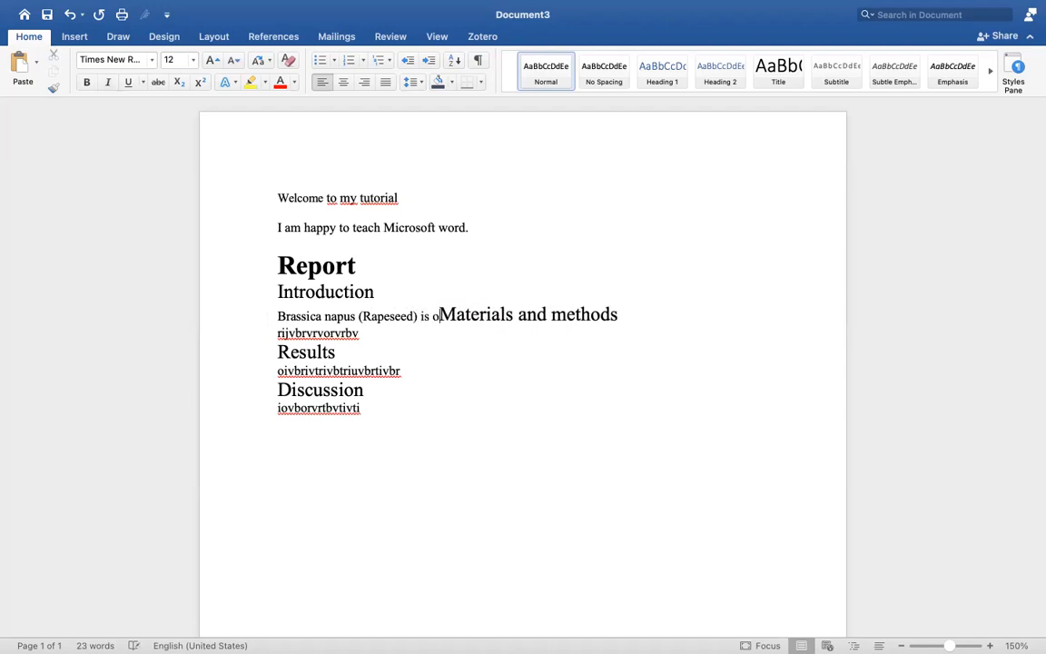
pyautogui.press('BackSpace')
pyautogui.write('e of the')
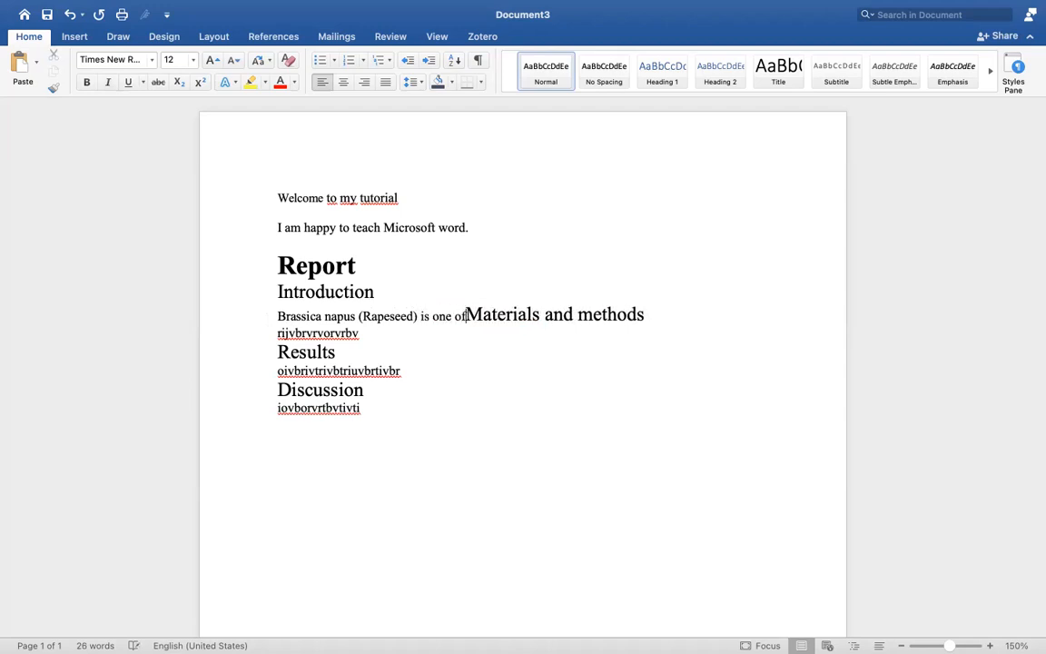
pyautogui.write(' largest o')
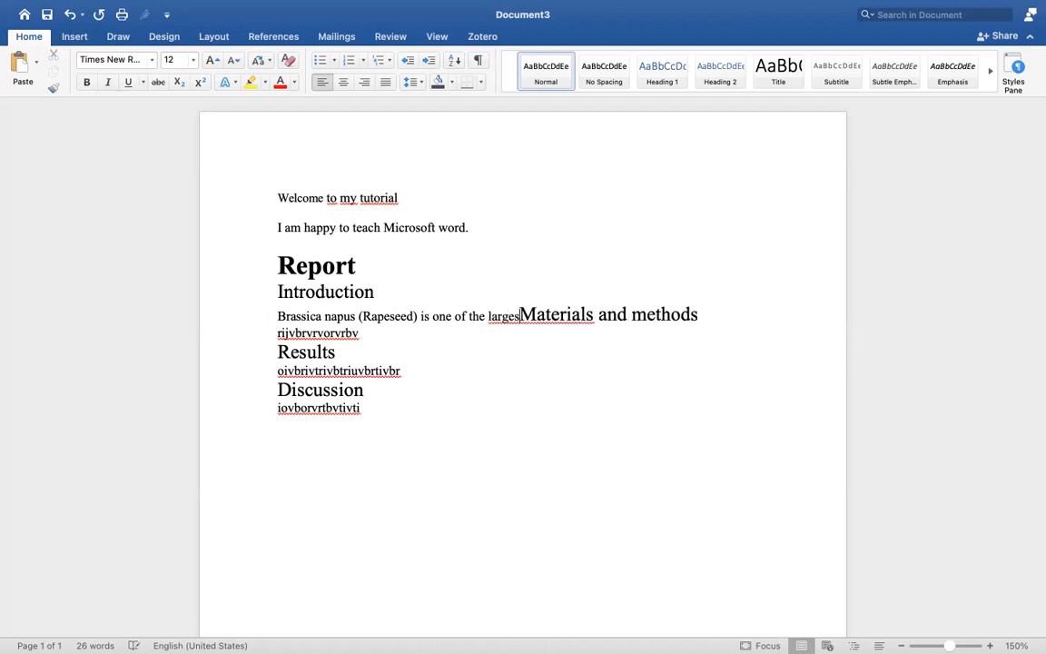
pyautogui.write('il sources')
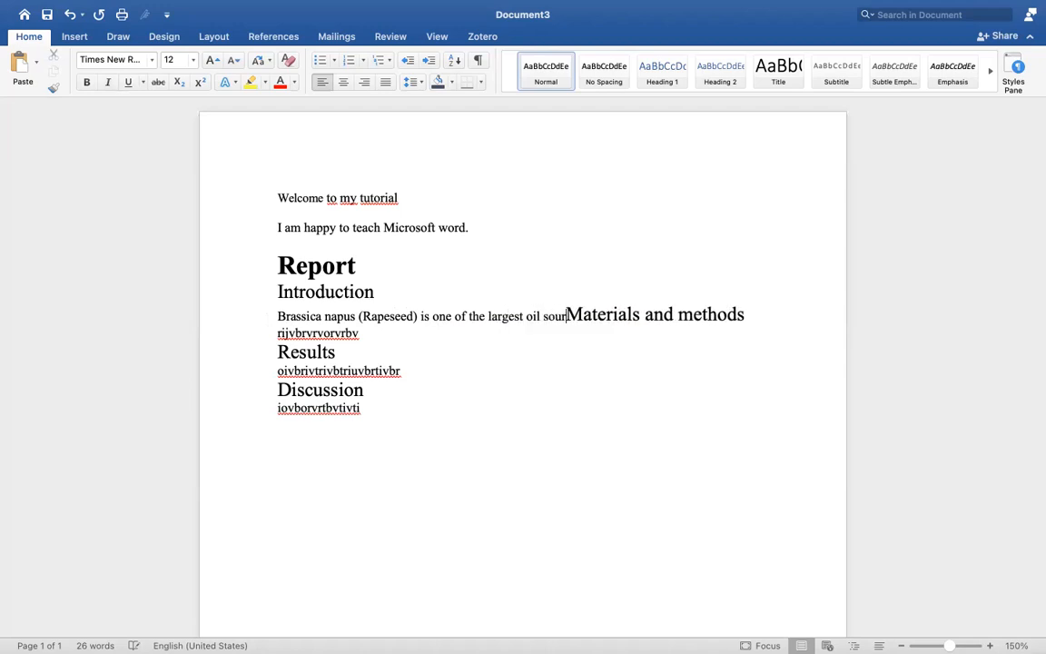
pyautogui.write('.')
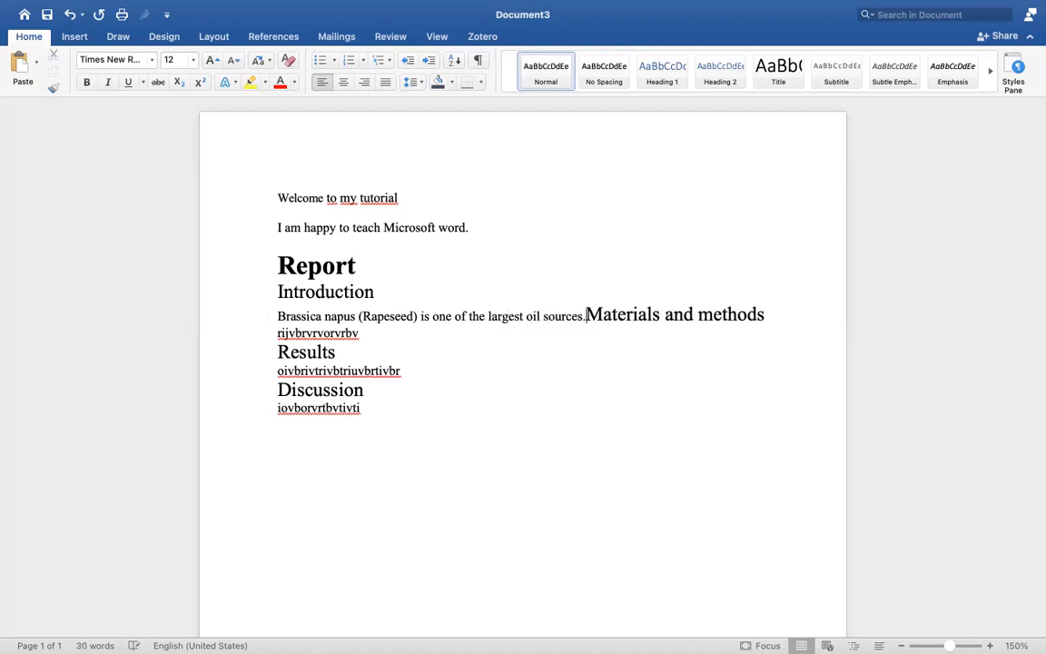
pyautogui.press('Return')
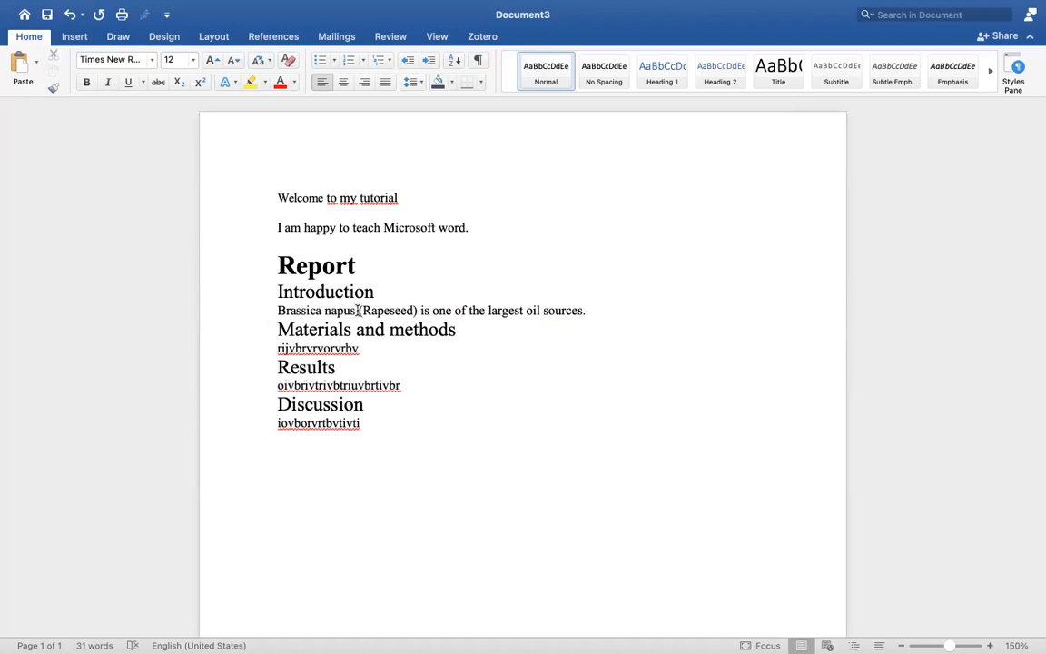
# Italicize the species name "Brassica napus" in the introduction sentence
pyautogui.moveTo(355, 310); pyautogui.dragTo(277, 309)
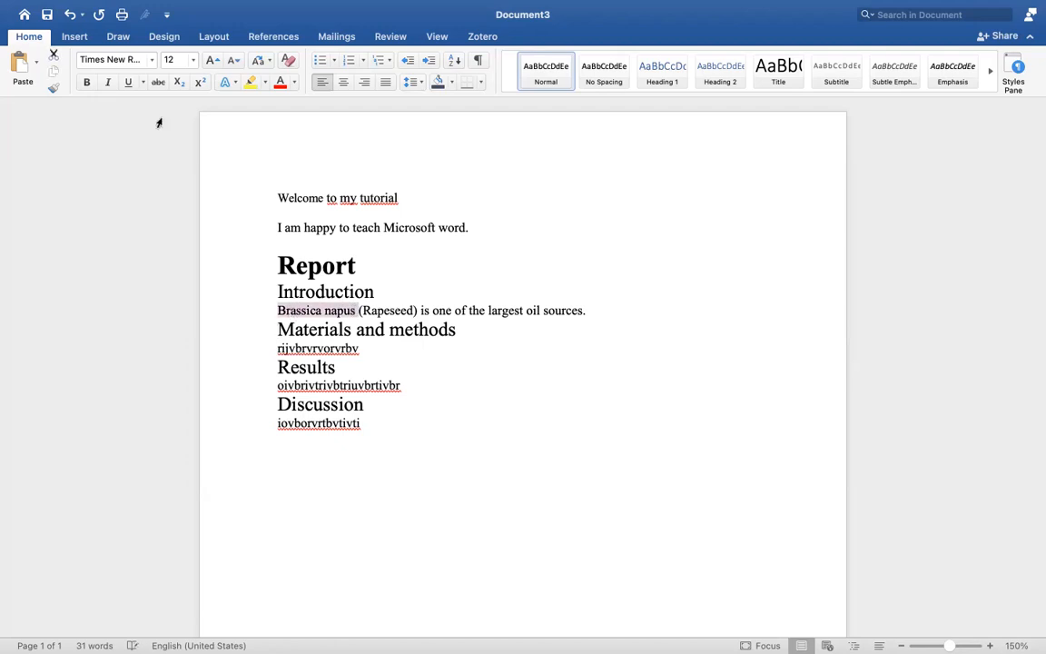
pyautogui.click(110, 83)
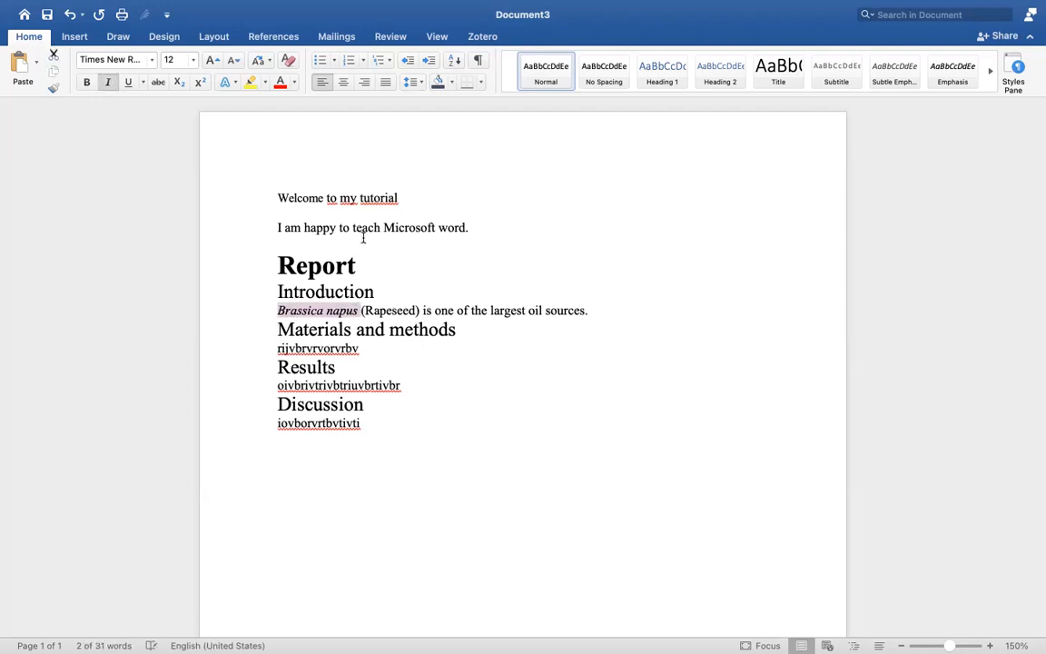
pyautogui.click(354, 311)
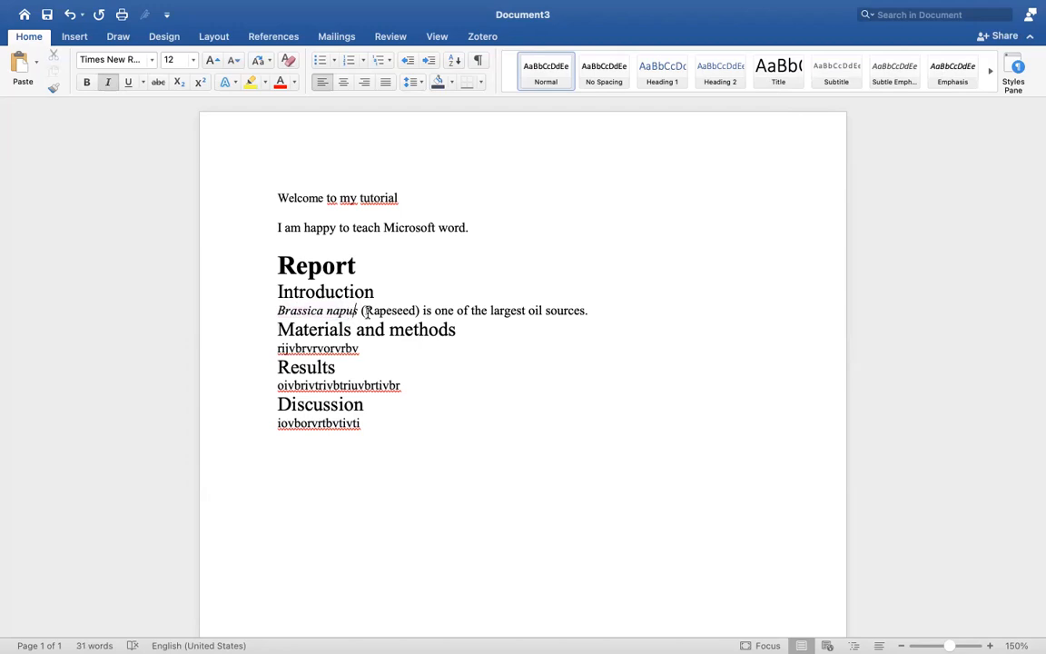
pyautogui.click(362, 311)
# Underline the "Introduction" and "Materials and methods" headings
pyautogui.moveTo(368, 290); pyautogui.dragTo(272, 300)
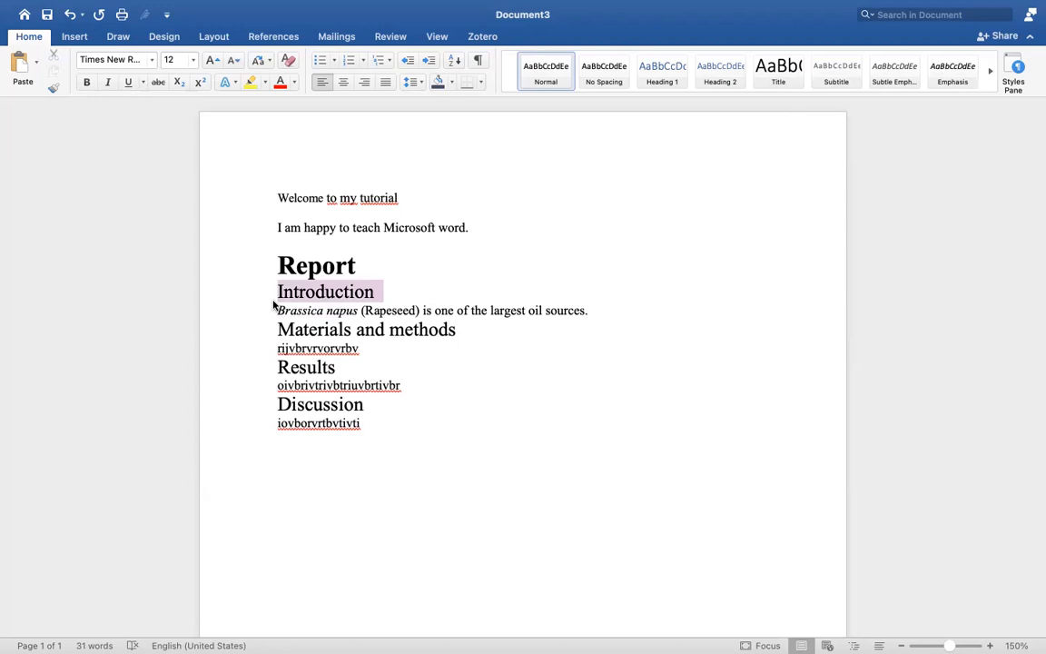
pyautogui.click(129, 83)
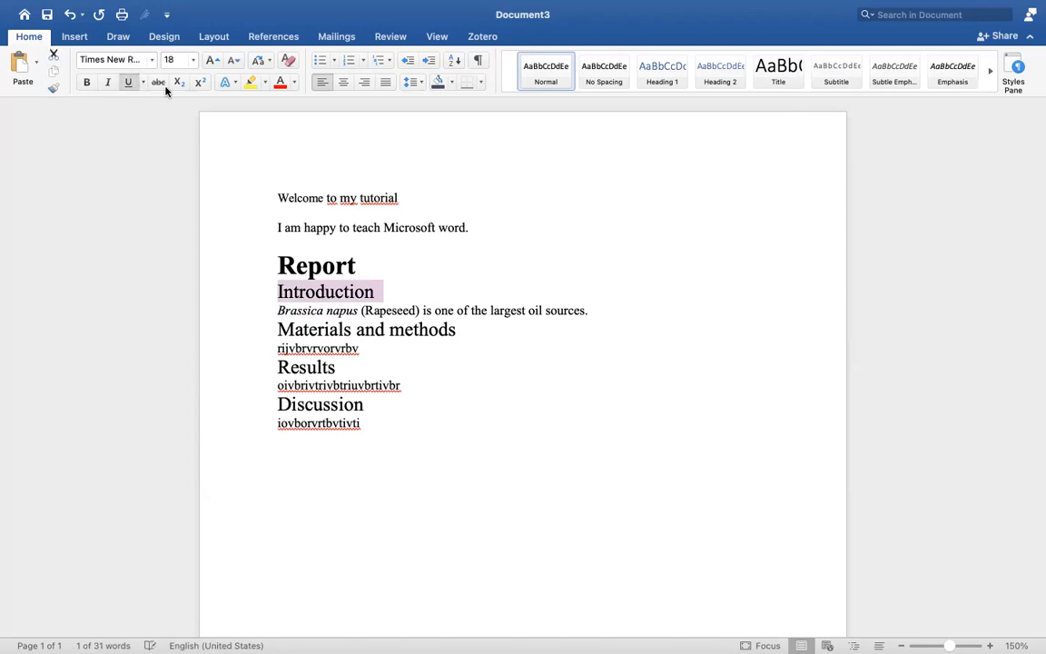
pyautogui.moveTo(467, 331); pyautogui.dragTo(291, 331)
pyautogui.click(128, 85)
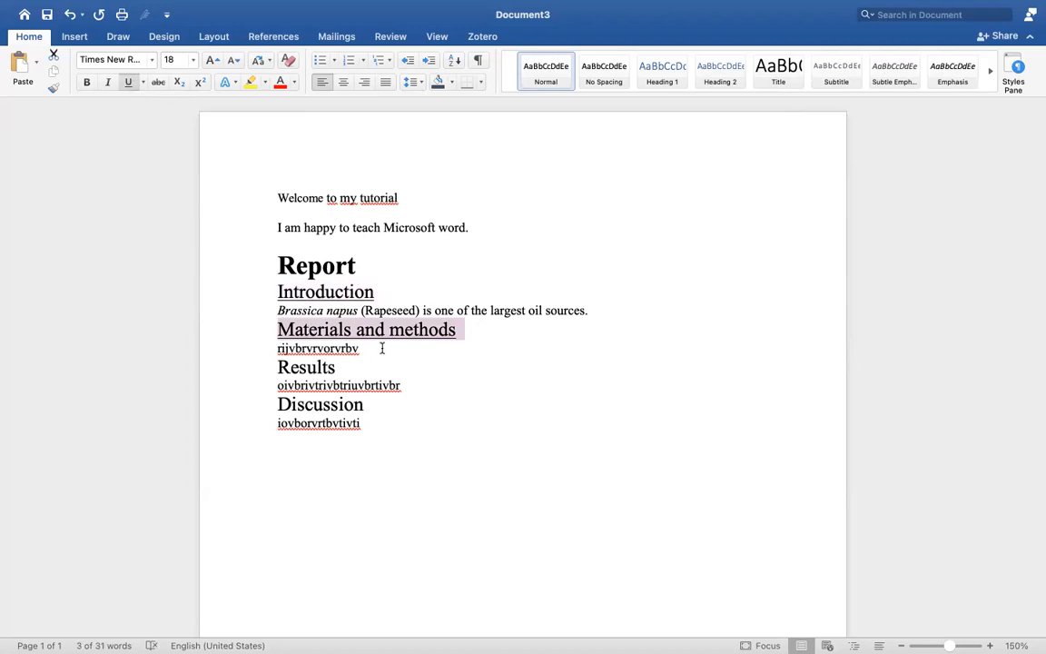
# Underline the "Results" and "Discussion" headings
pyautogui.moveTo(377, 7)
pyautogui.moveTo(343, 370); pyautogui.dragTo(266, 366)
pyautogui.click(128, 83)
pyautogui.moveTo(369, 406); pyautogui.dragTo(266, 406)
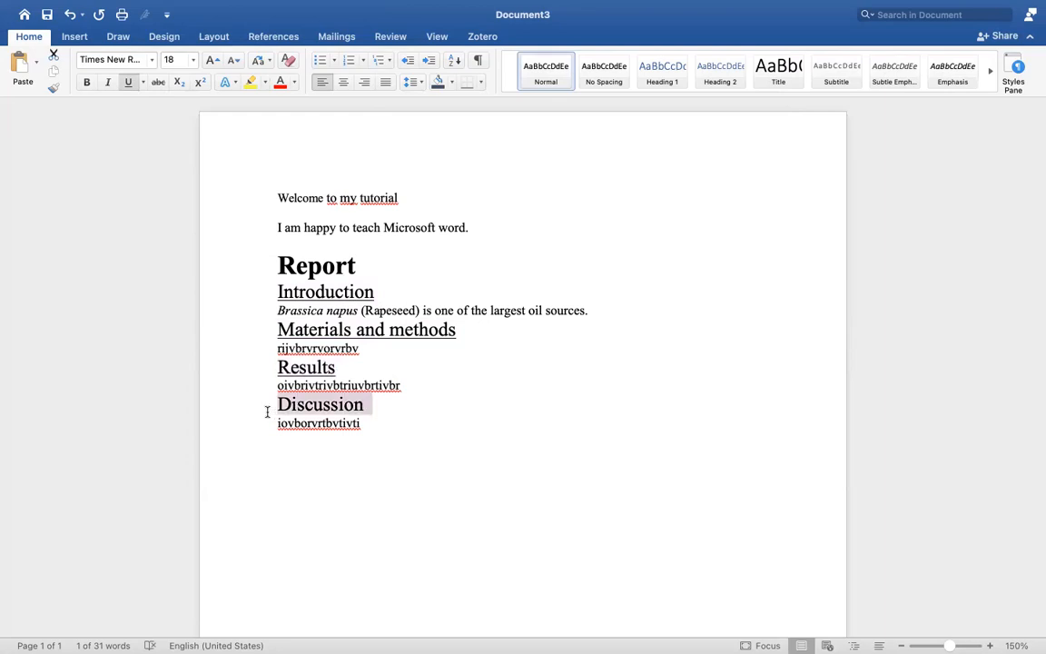
pyautogui.click(128, 83)
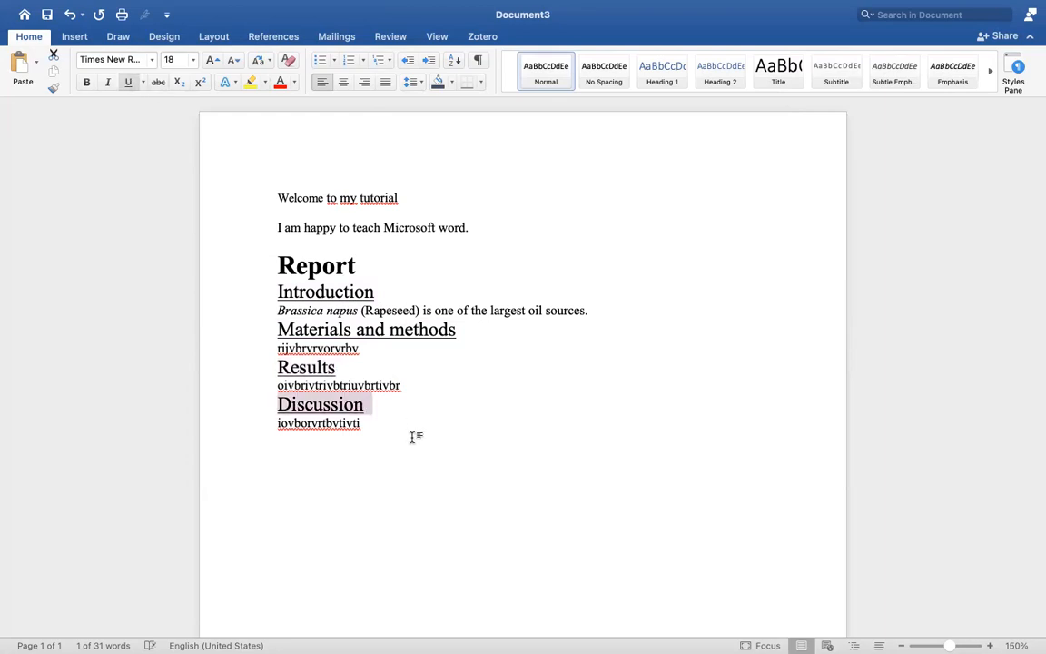
pyautogui.click(370, 428)
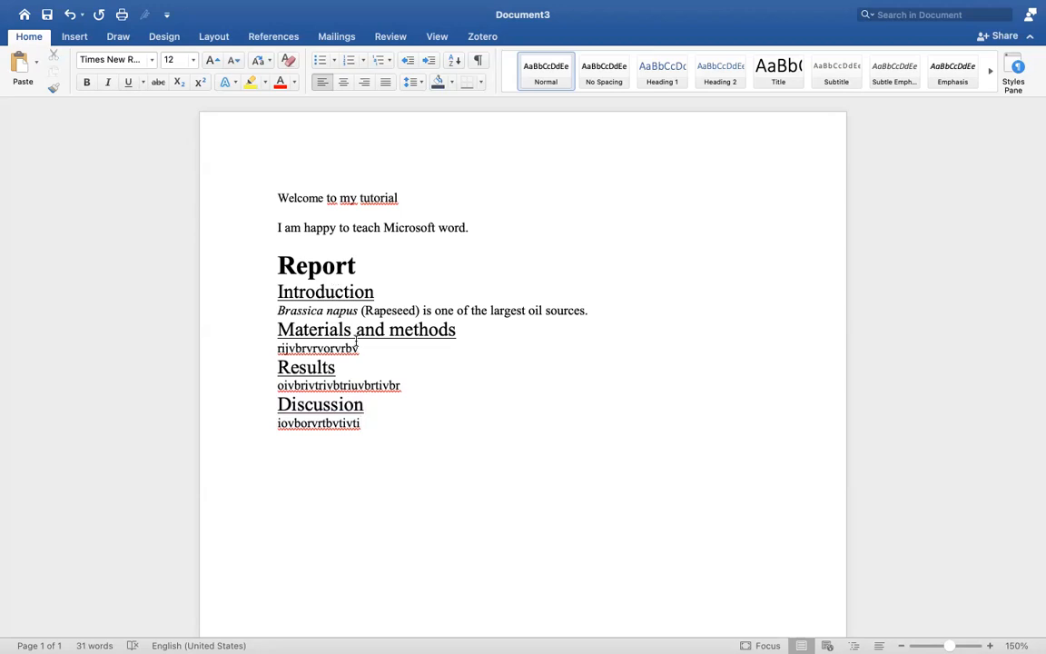
# Shrink all text from the "Report" title to the last line by two size steps, then enlarge it by three steps
pyautogui.click(298, 334)
pyautogui.click(388, 334)
pyautogui.moveTo(365, 424); pyautogui.dragTo(281, 259)
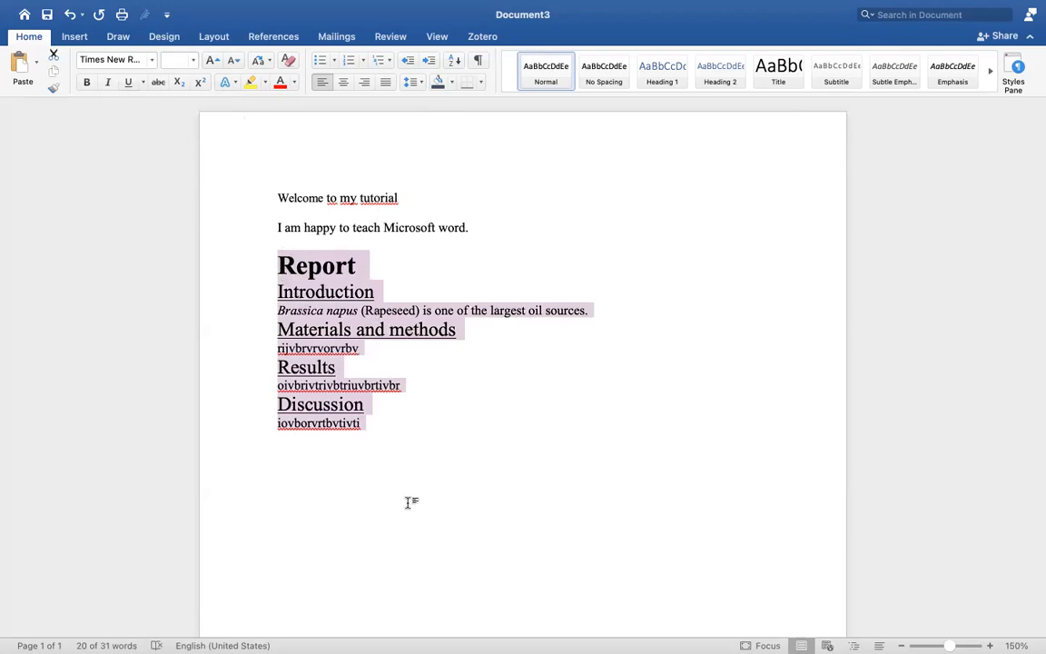
pyautogui.click(232, 63)
pyautogui.click(232, 63)
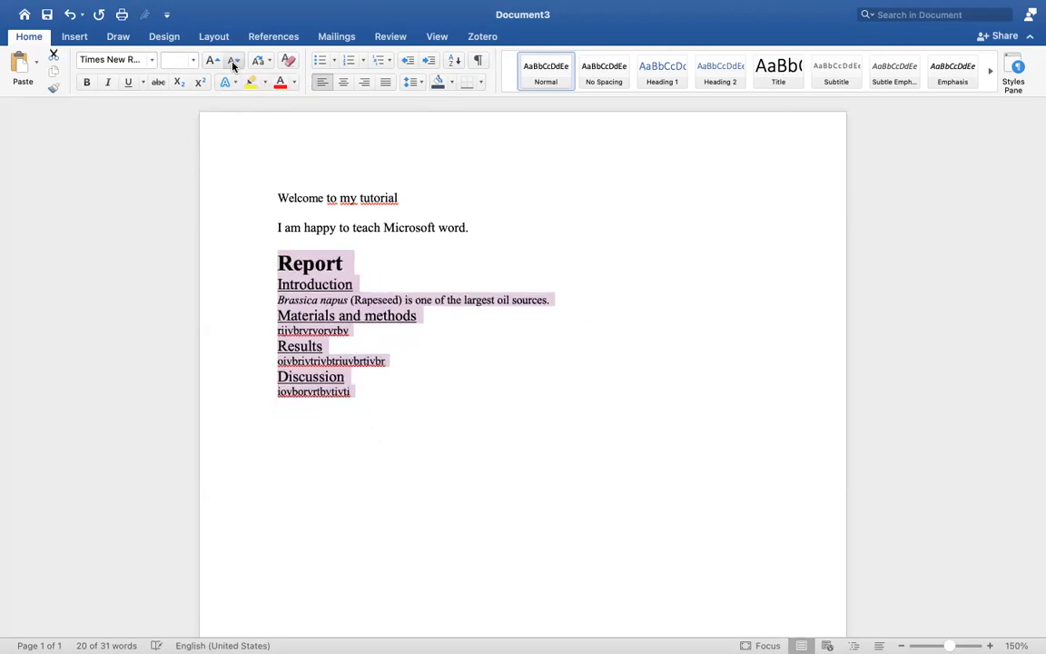
pyautogui.click(214, 62)
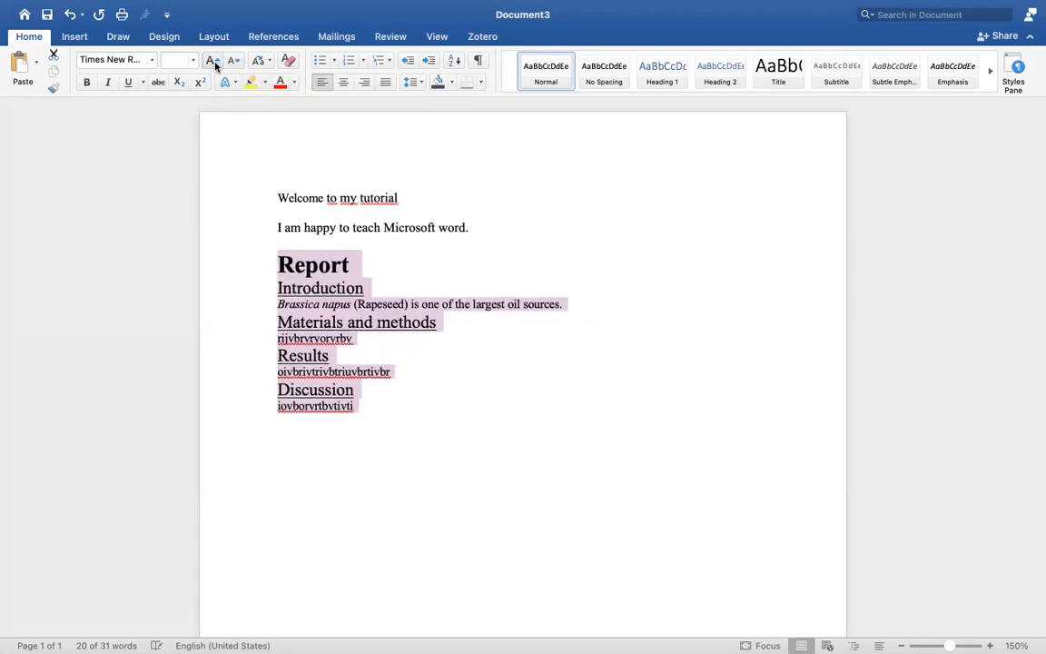
pyautogui.click(214, 61)
pyautogui.click(214, 62)
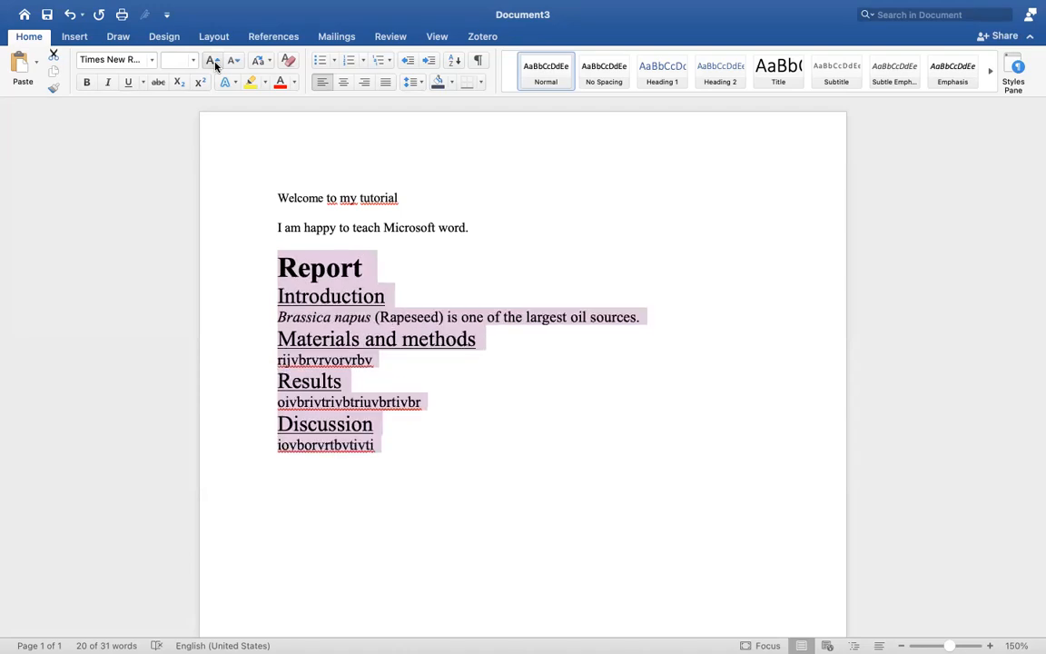
# Decrease the font size of the selected report text by three steps and increase it again by three steps
pyautogui.click(233, 62)
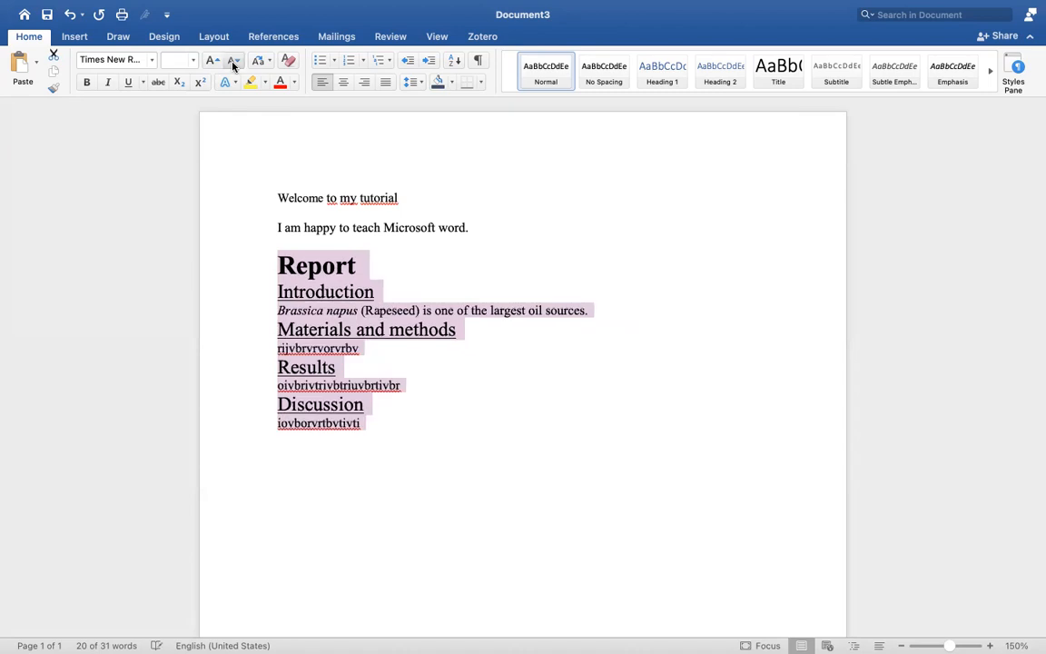
pyautogui.click(233, 63)
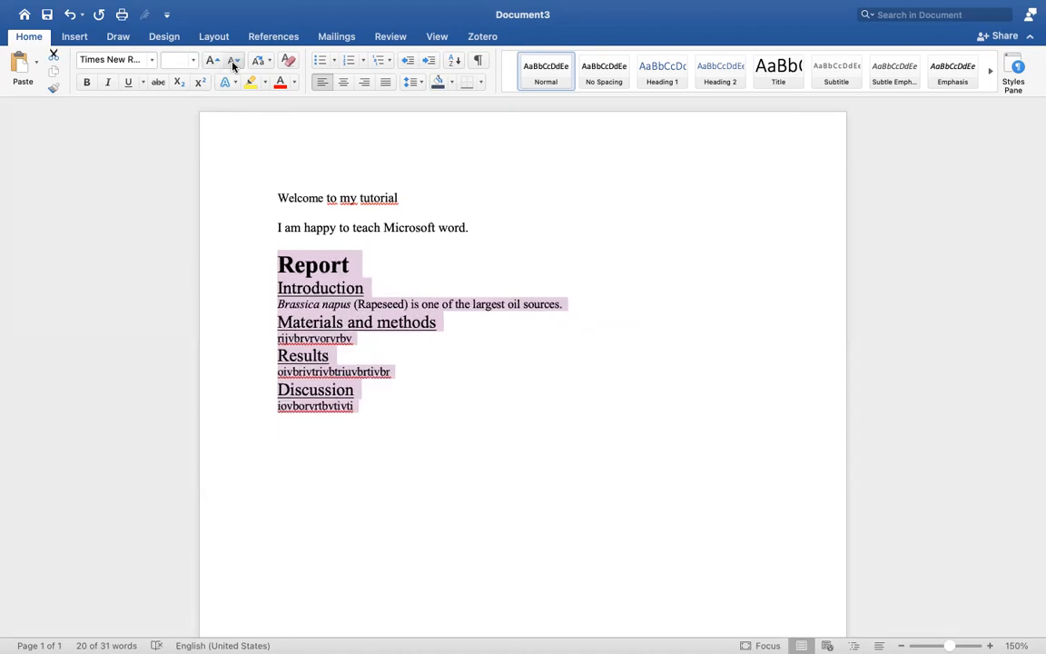
pyautogui.click(233, 63)
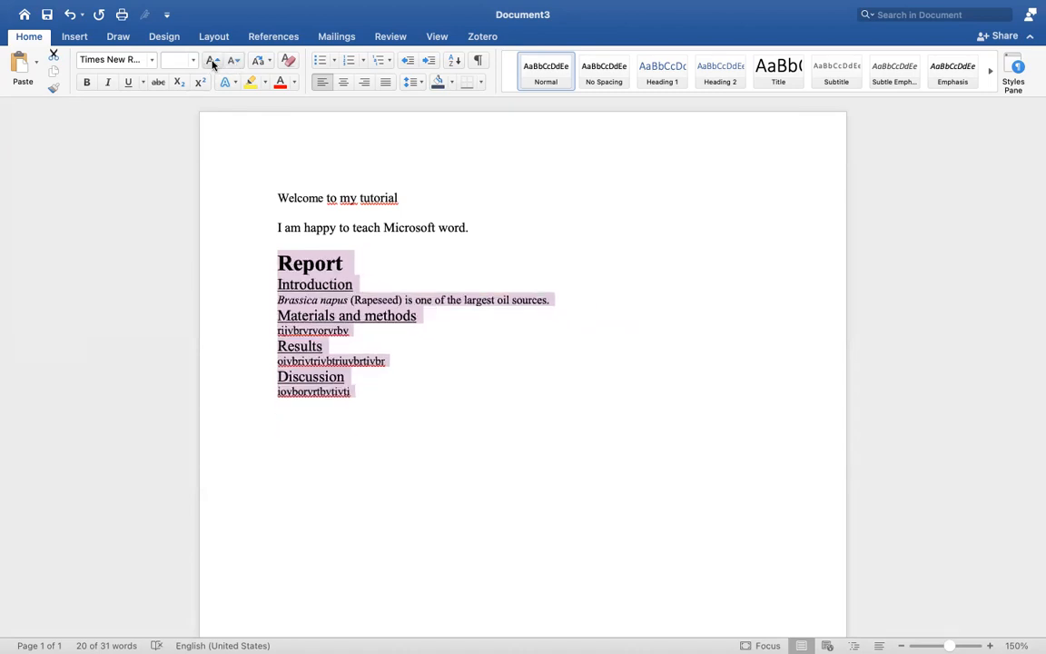
pyautogui.click(211, 60)
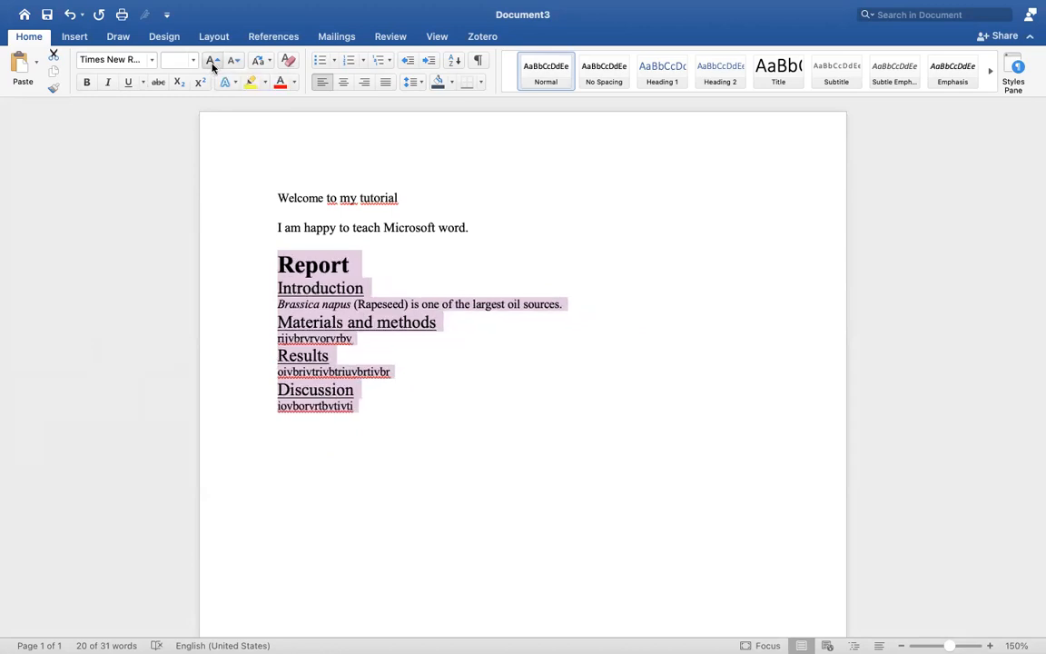
pyautogui.click(212, 61)
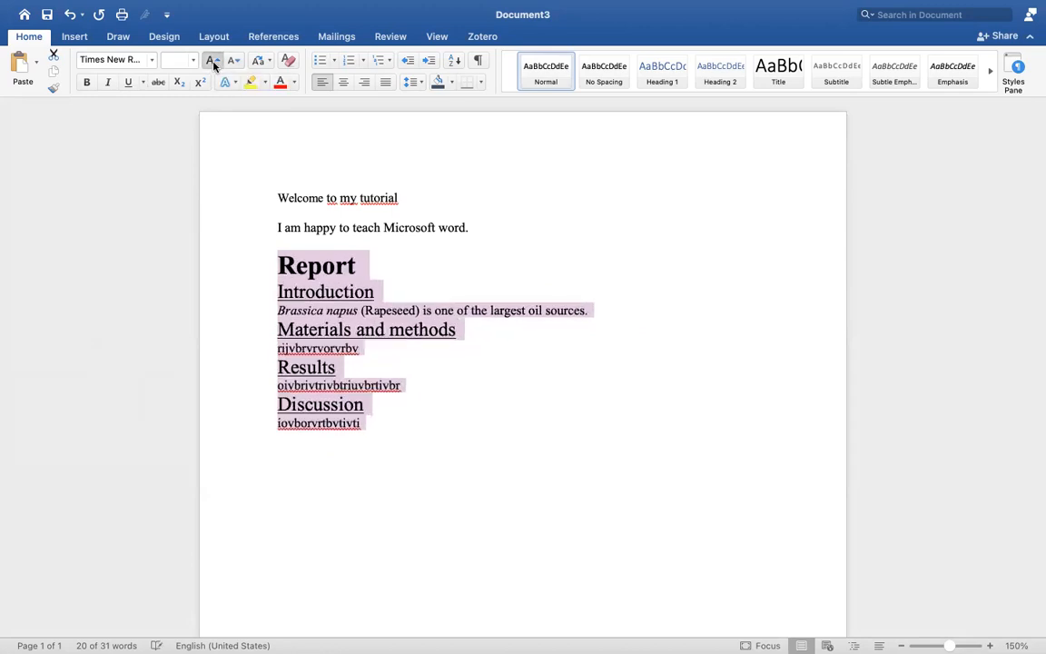
pyautogui.click(213, 61)
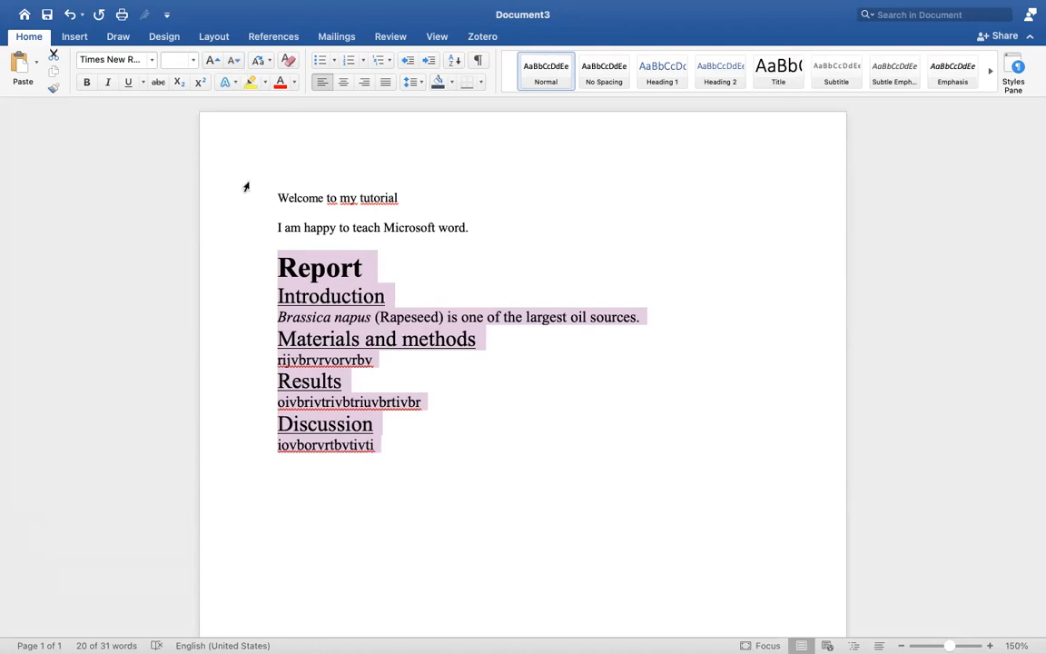
# Change the font colour of the "Report" title to dark blue
pyautogui.click(407, 266)
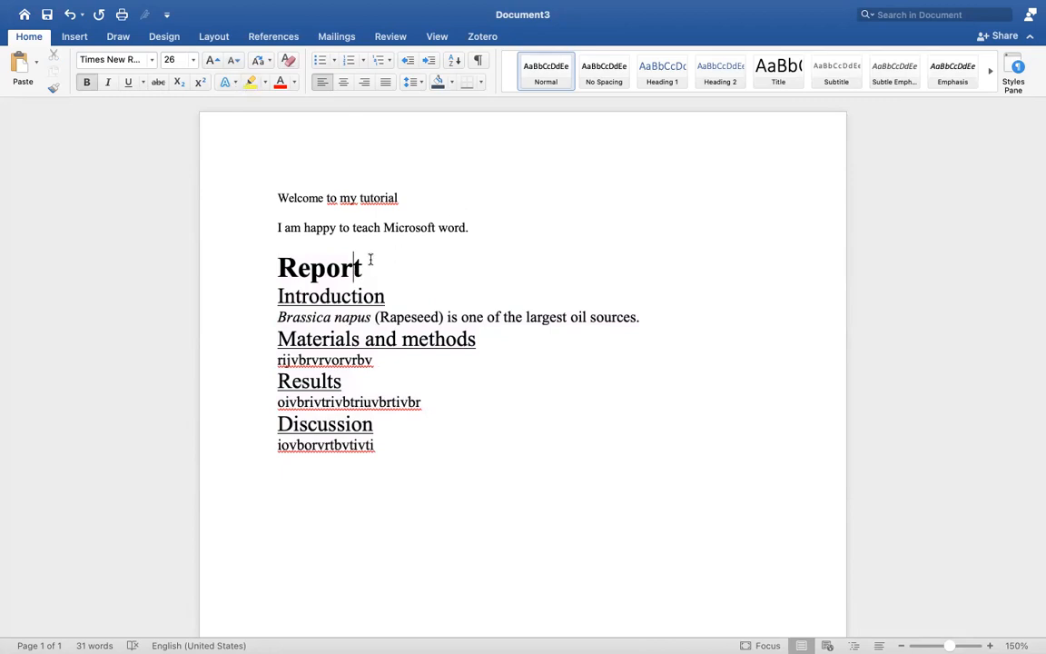
pyautogui.moveTo(385, 273); pyautogui.dragTo(272, 272)
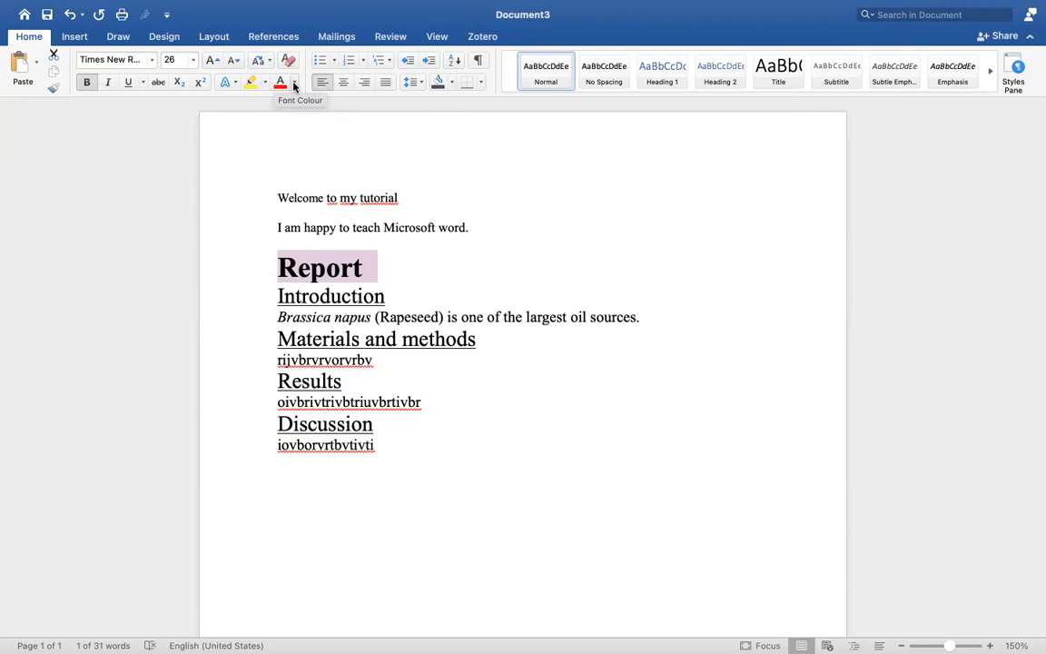
pyautogui.click(293, 83)
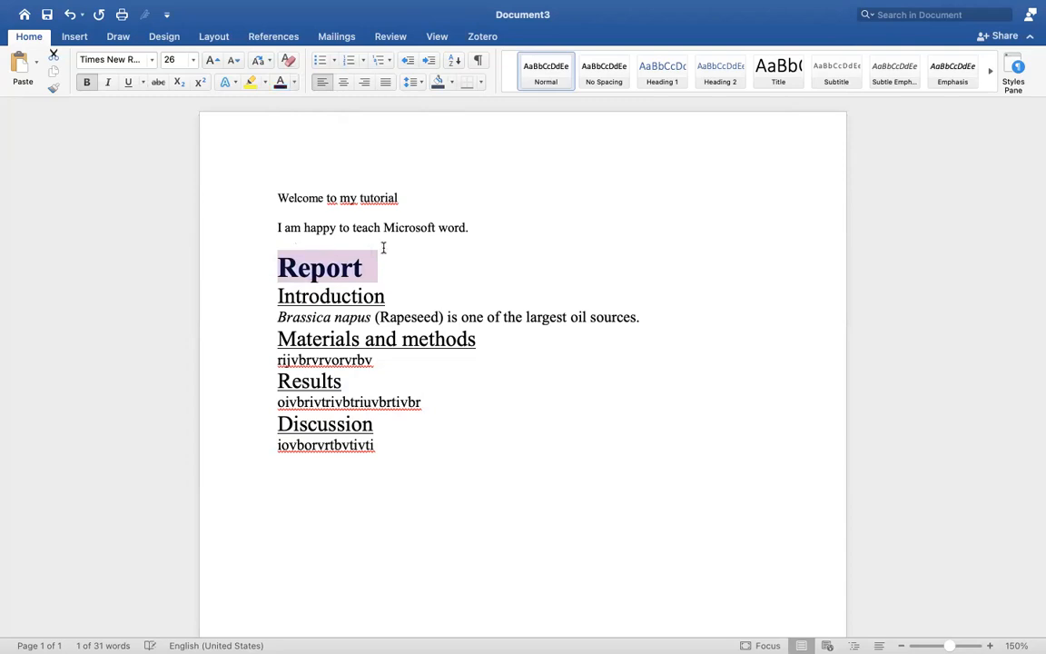
# Select the opening lines from "Welcome to my tutorial" through "I am happy to teach Microsoft word."
pyautogui.click(490, 227)
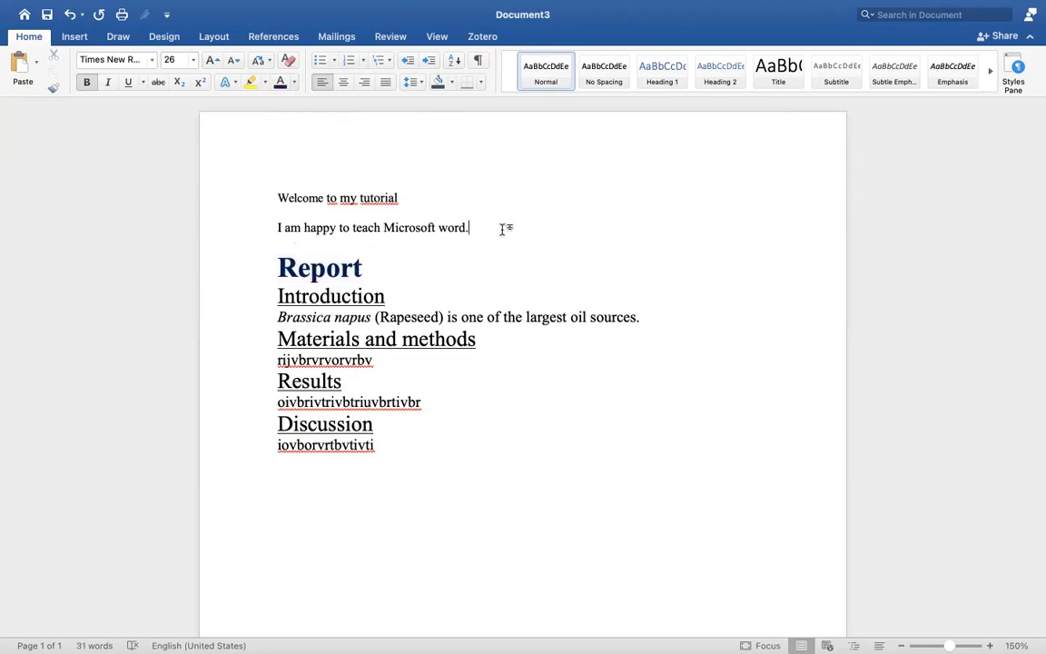
pyautogui.moveTo(479, 227); pyautogui.dragTo(282, 198)
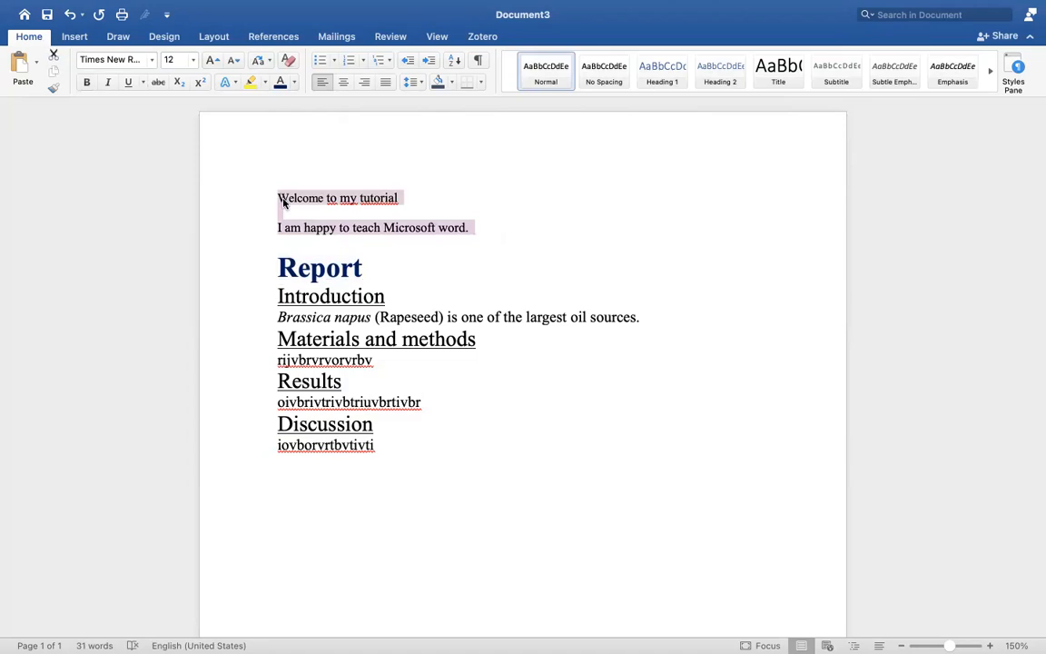